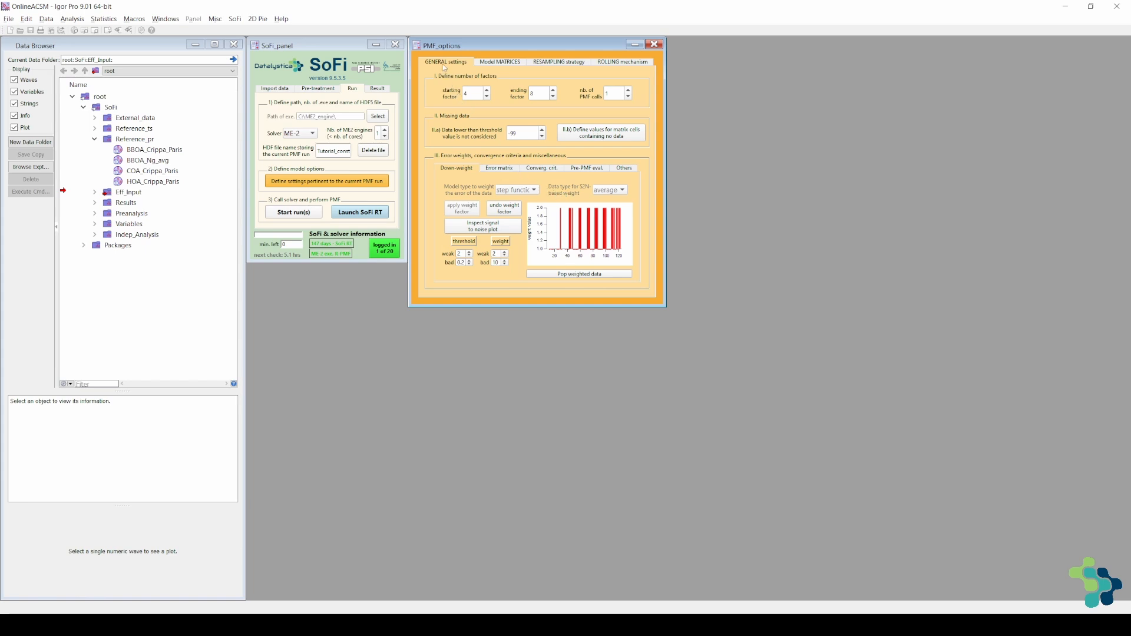
- Open the seed settings of the model matrices, view the Time series matrix and return to the Profiles matrix
click(498, 63)
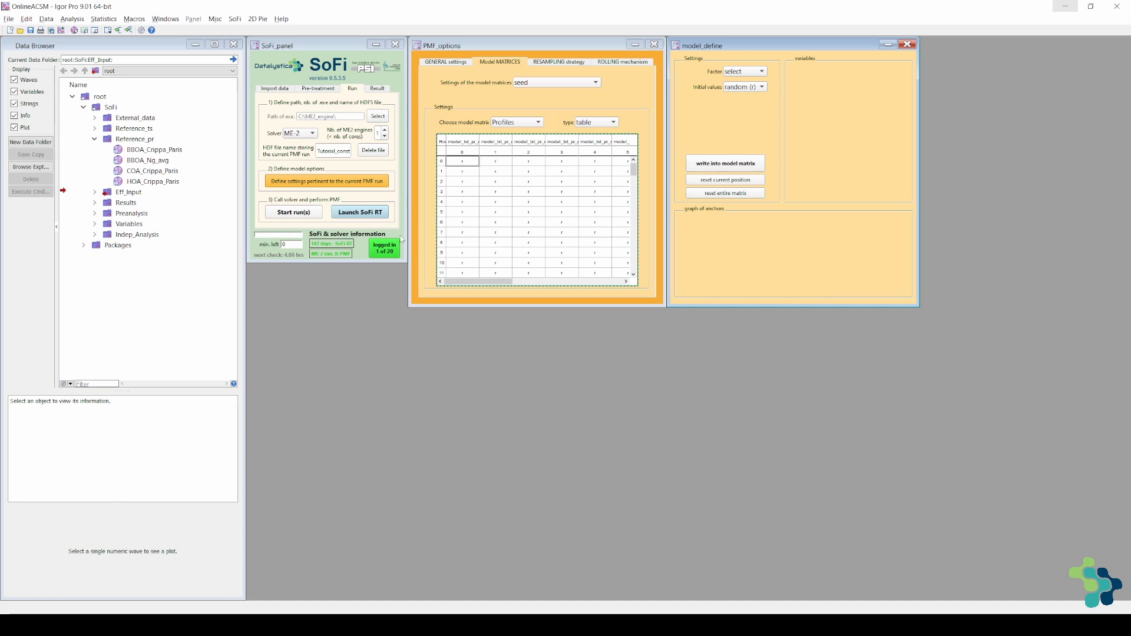
click(516, 122)
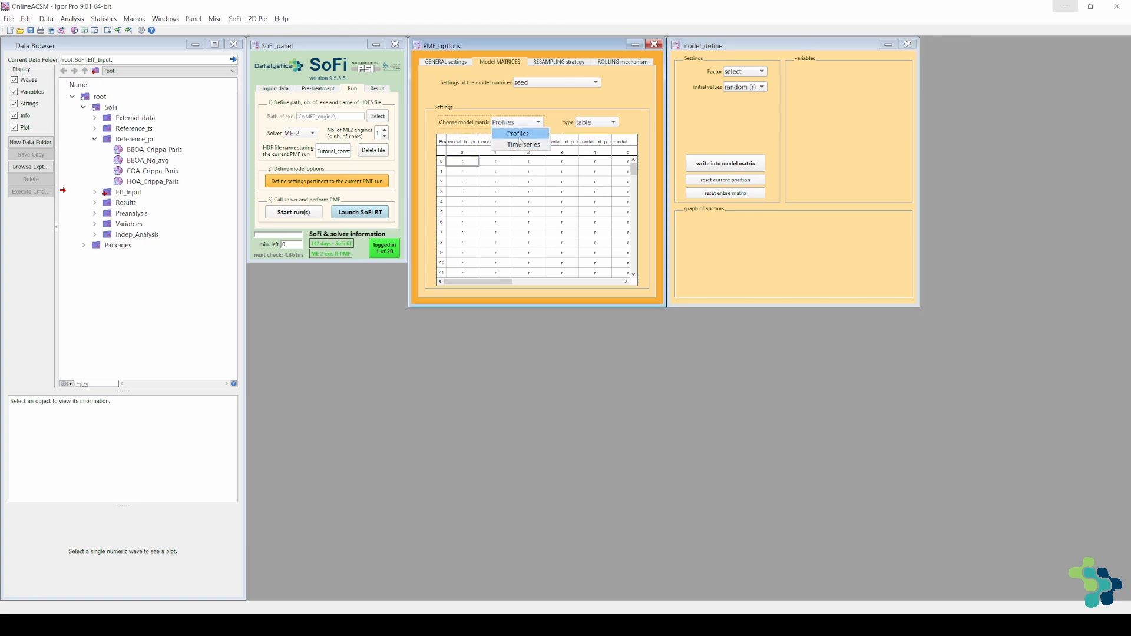
click(516, 145)
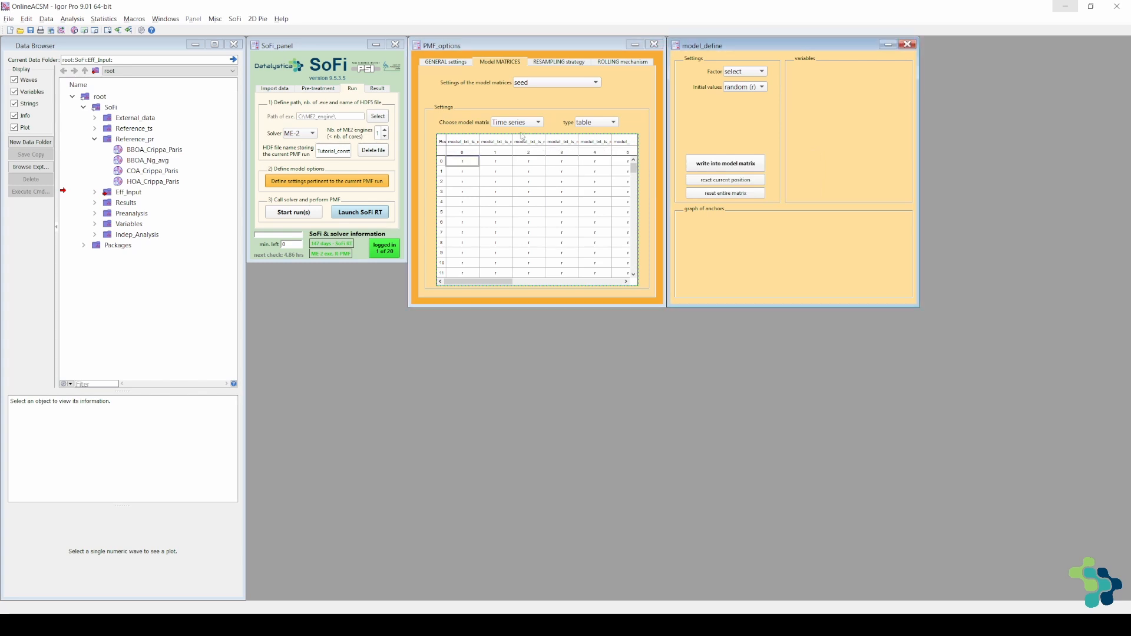
click(521, 123)
click(519, 135)
- Set factor 1 to take its initial values from the external vector HOA_Crippa_Paris
click(753, 75)
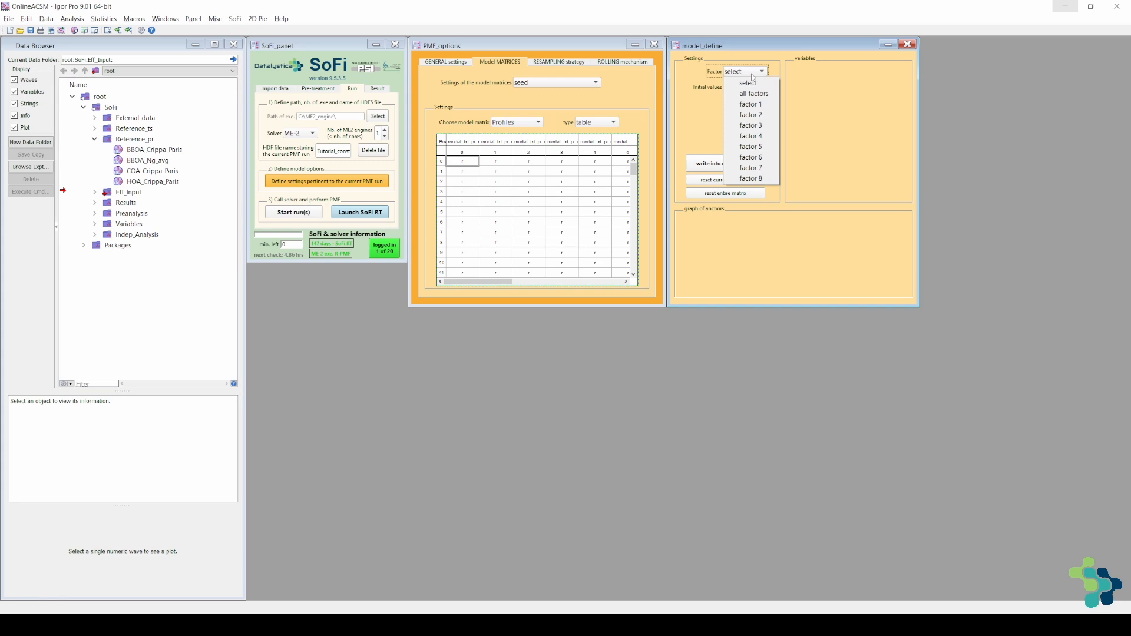
click(750, 104)
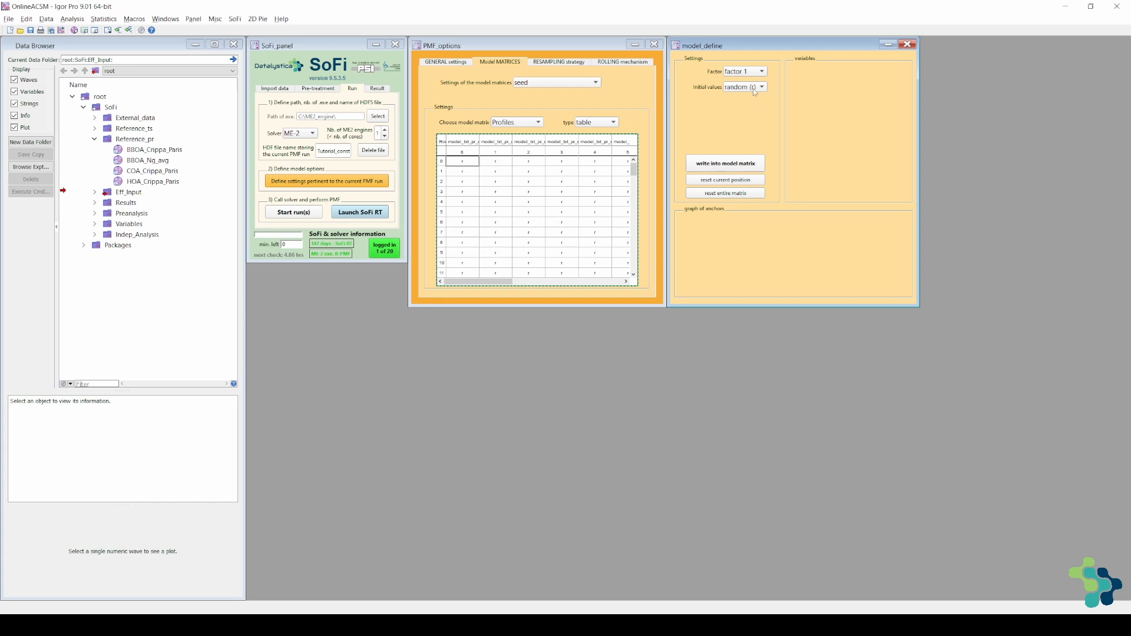
click(755, 88)
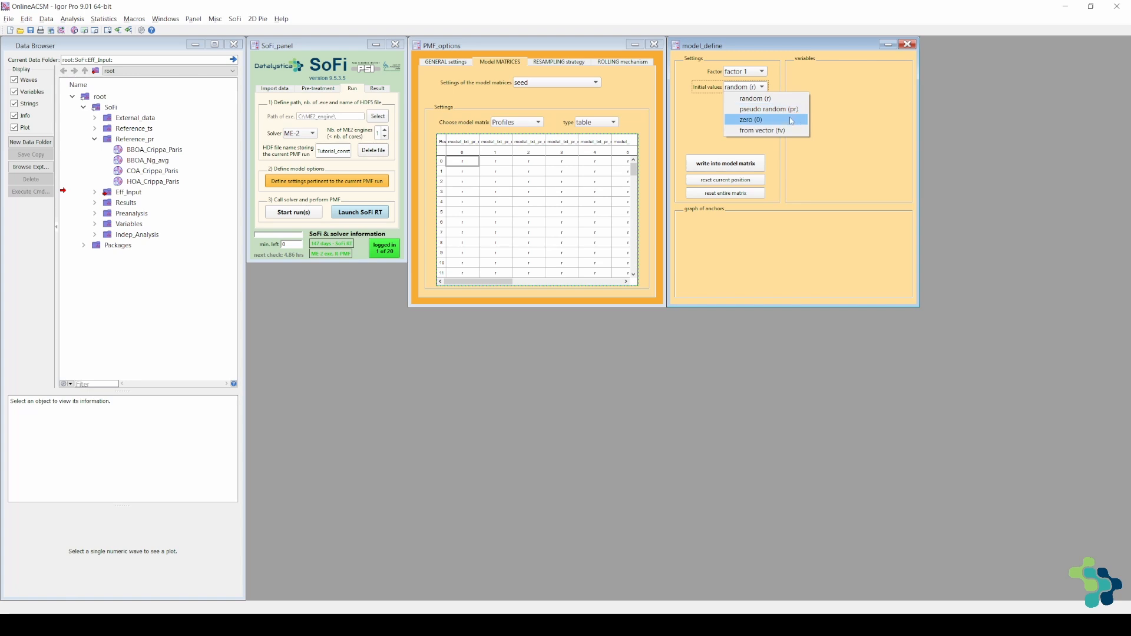
click(794, 131)
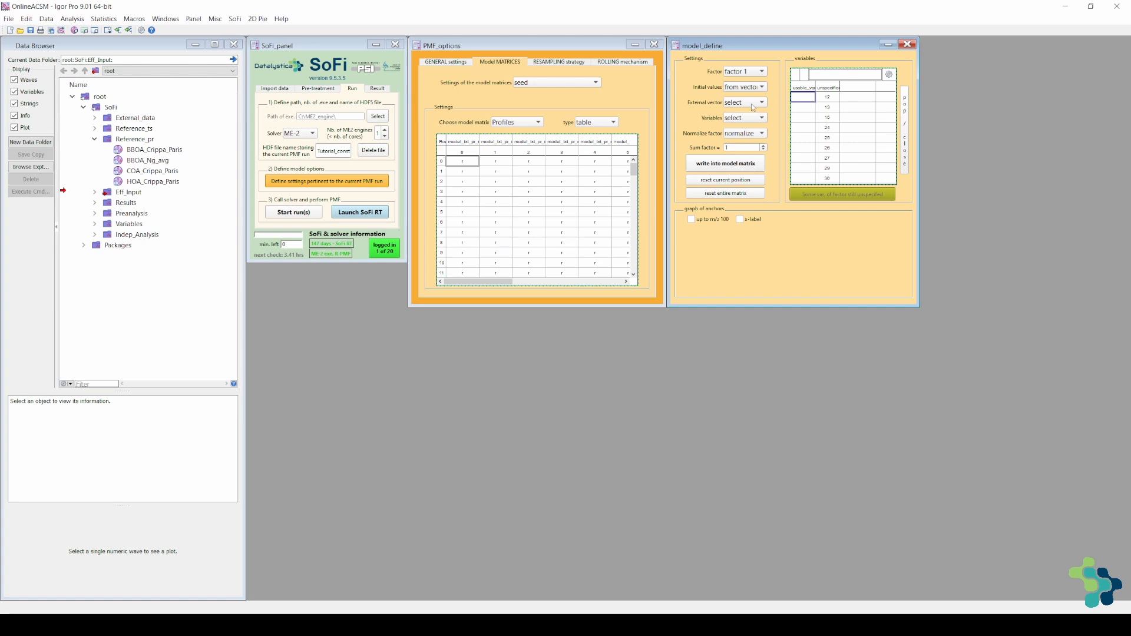
click(753, 107)
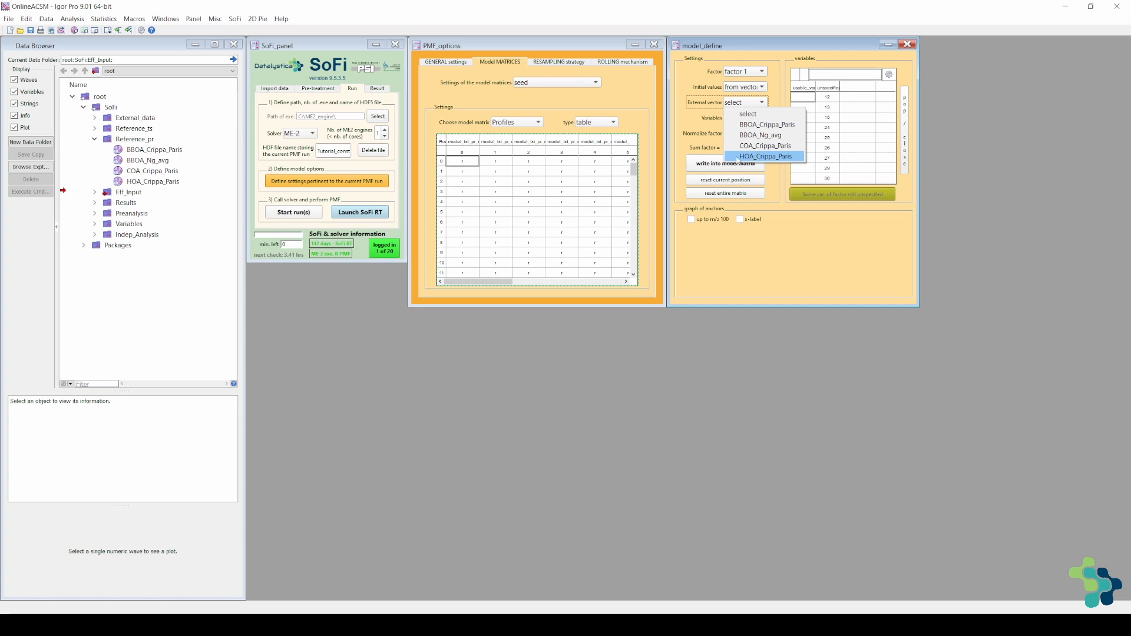
click(738, 157)
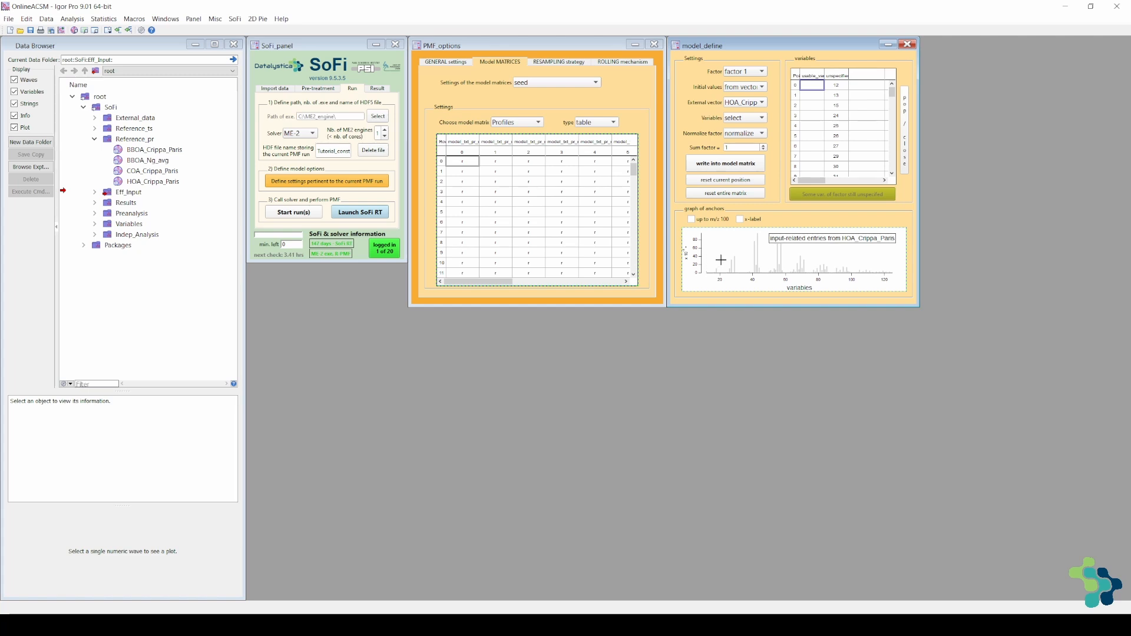
- Include all variables of the external vector, keep the factor normalized, and write factor 1 into the model matrix
click(738, 122)
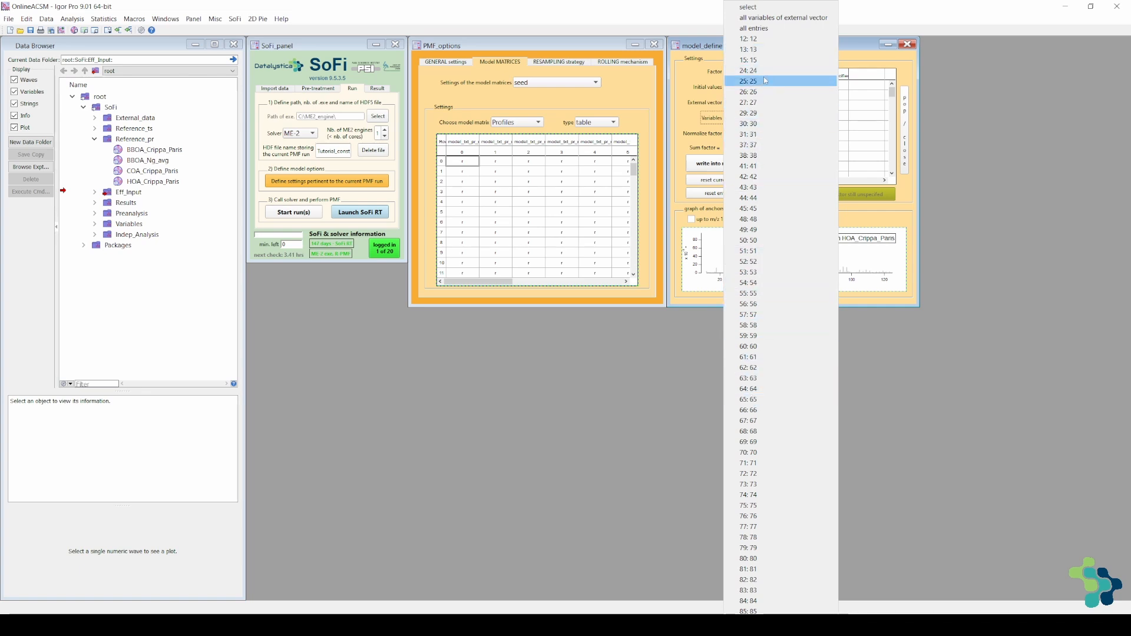
click(760, 22)
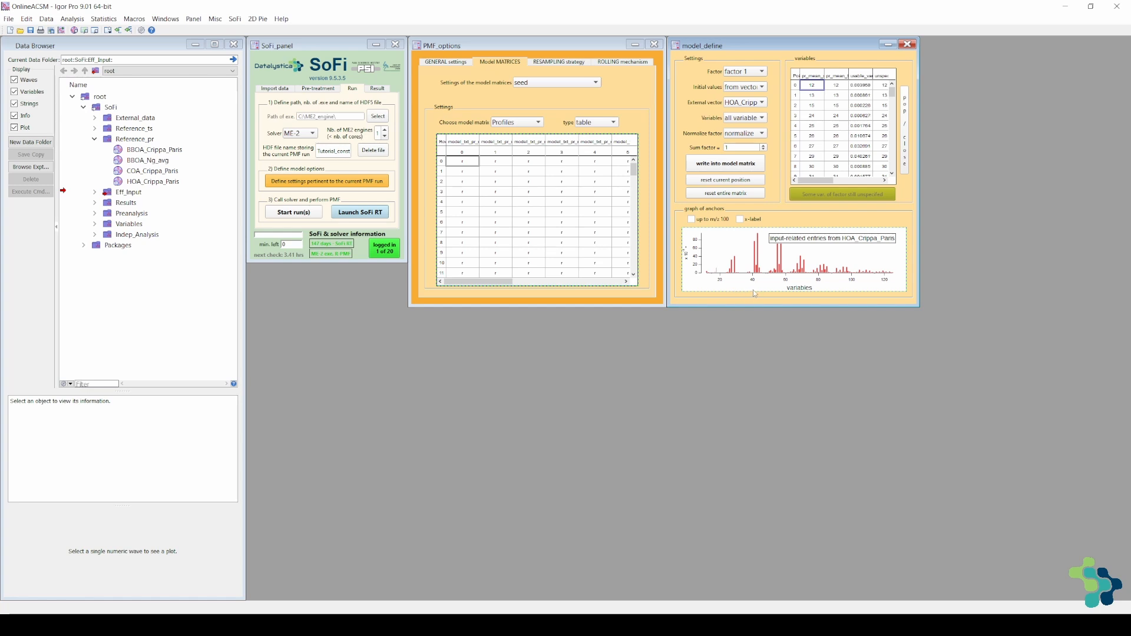
click(756, 135)
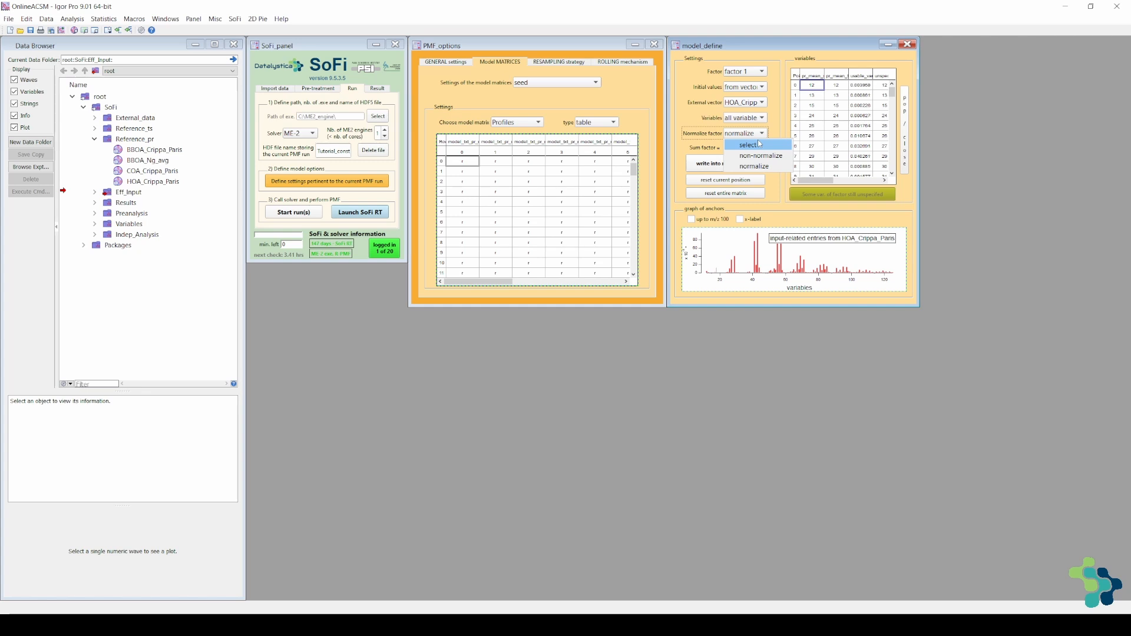
click(757, 168)
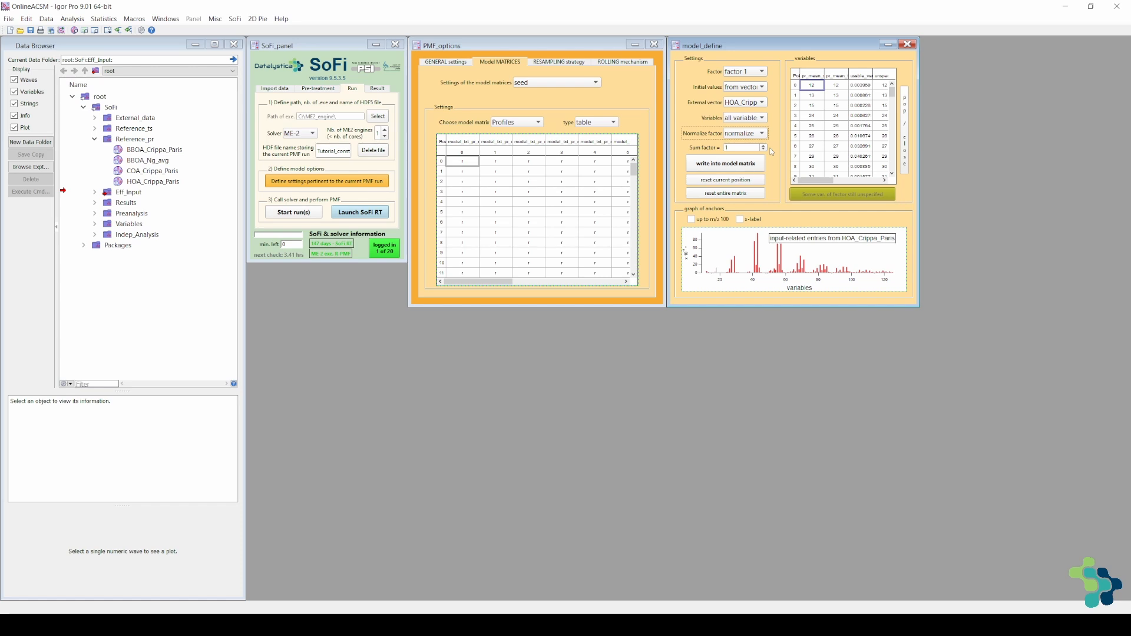
click(710, 172)
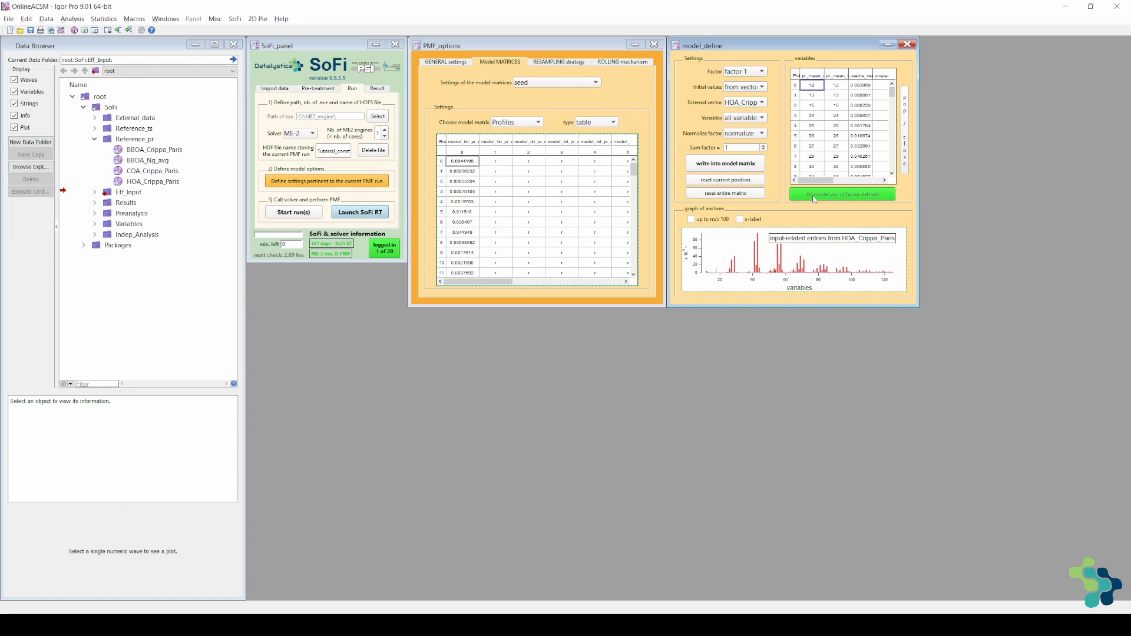
- Seed factor 2 with the external vector COA_Crippa_Paris and write it into the model matrix
click(751, 73)
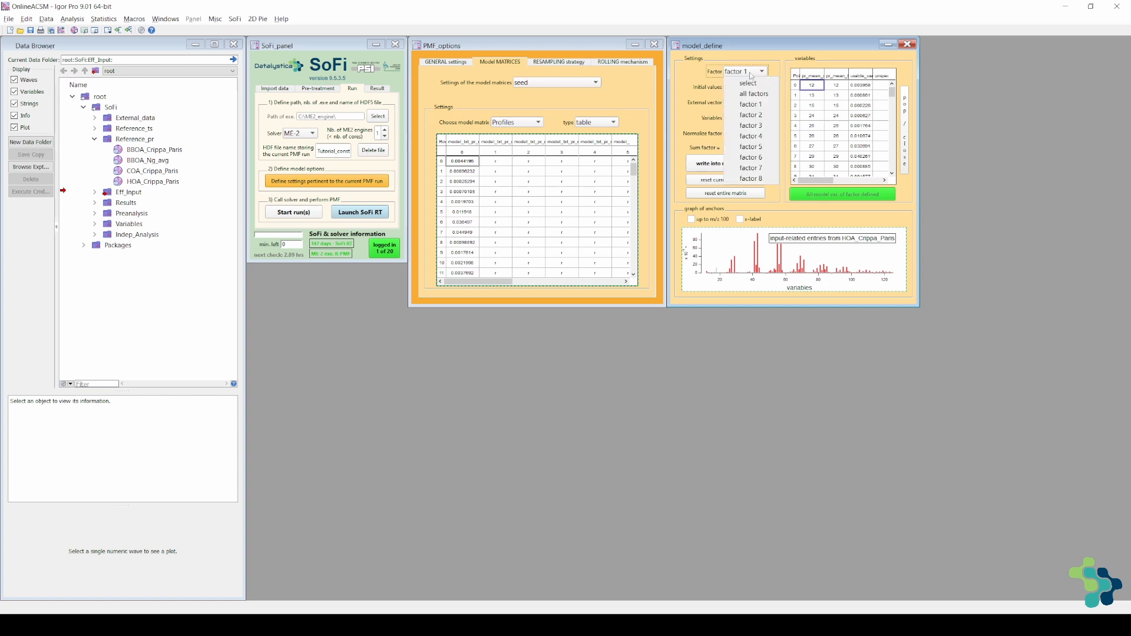
click(757, 116)
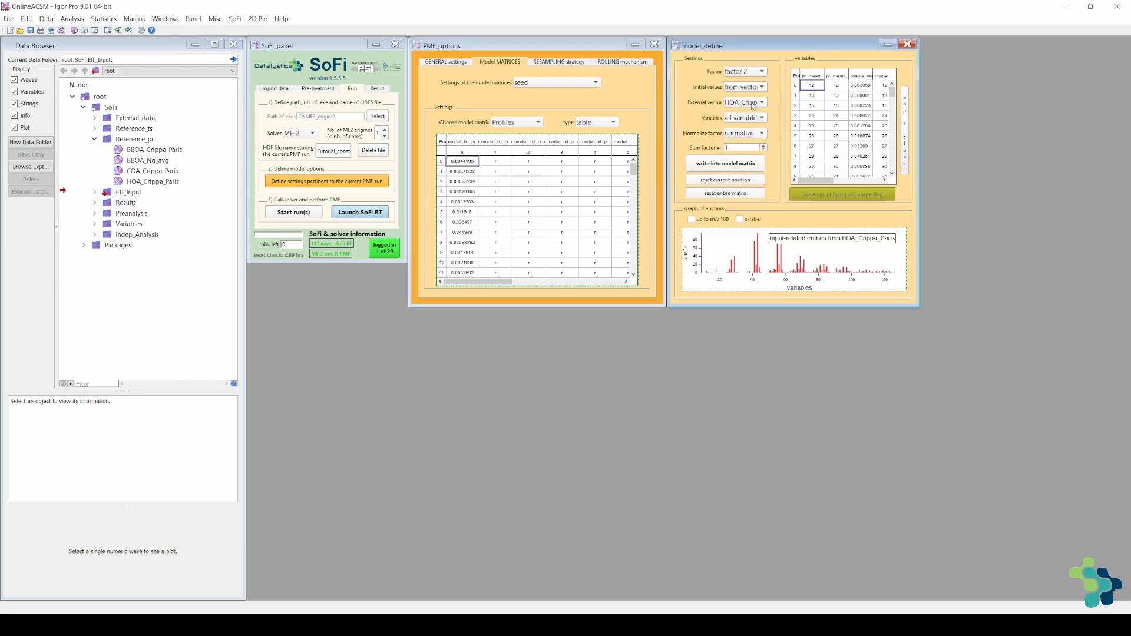
click(753, 104)
click(754, 167)
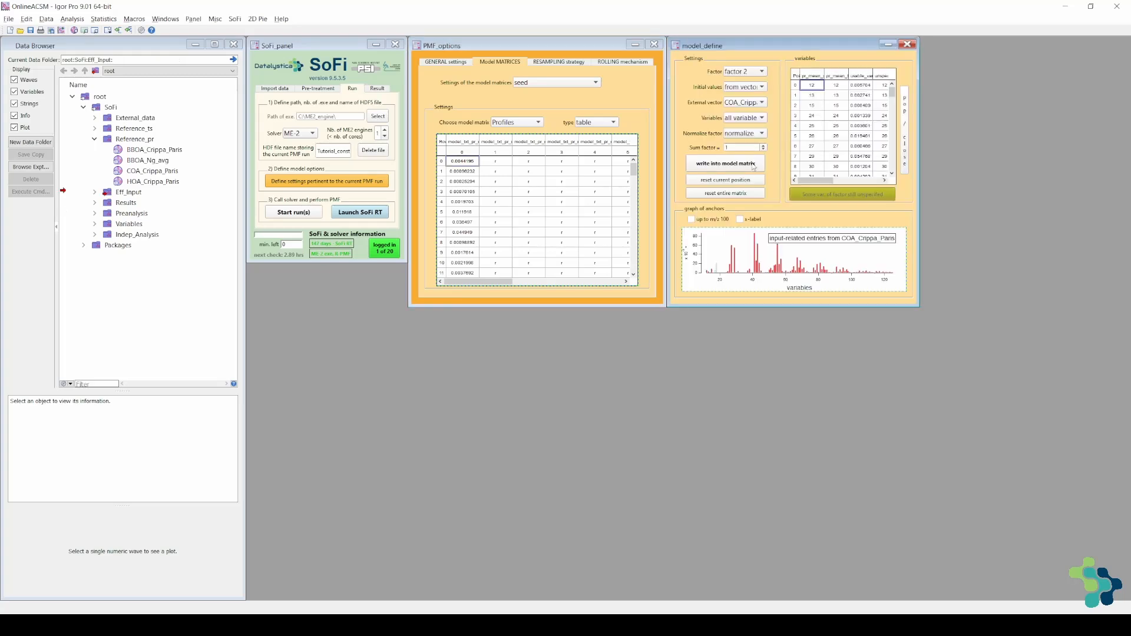
click(753, 165)
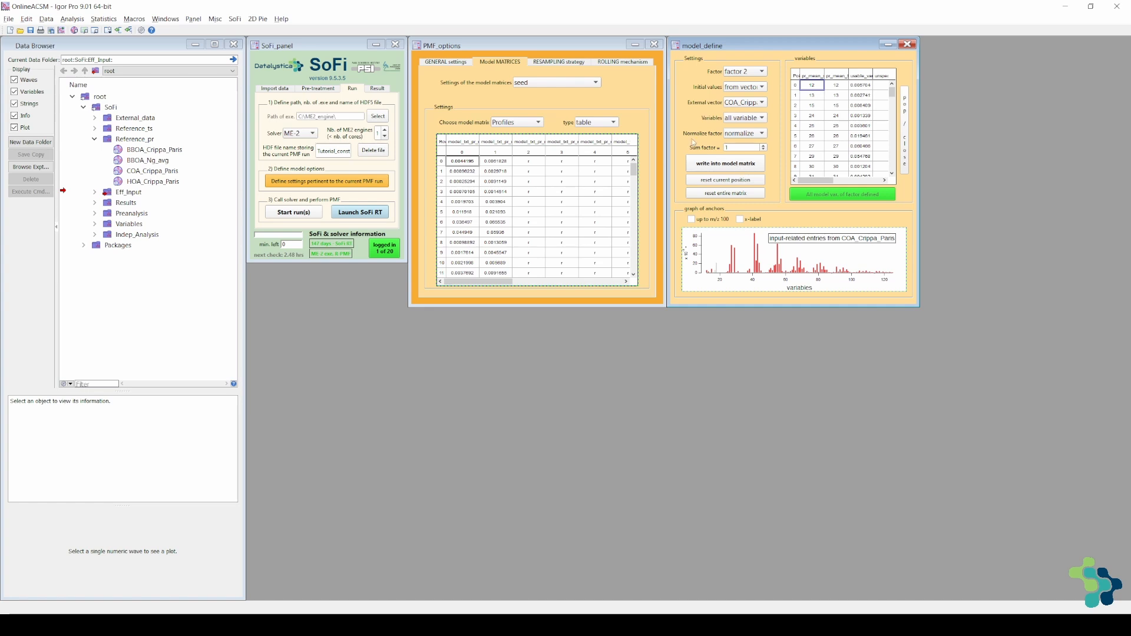
- In the a-value settings, constrain all model variables of factor 1 with an exact a-value of 0.2 and write it into the matrix
click(595, 85)
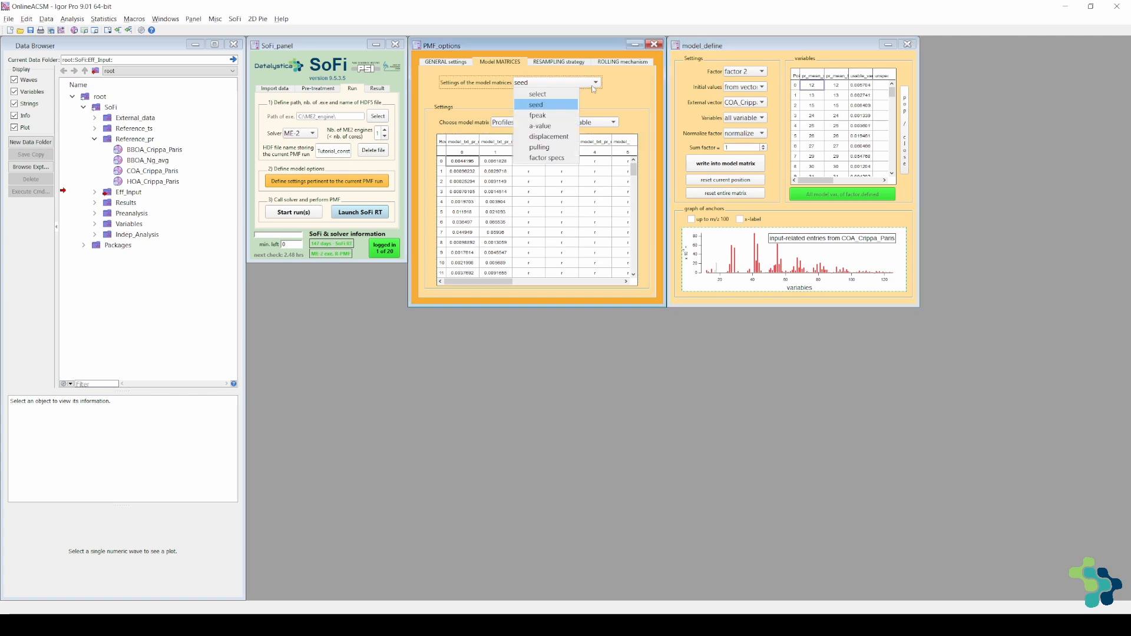
click(565, 129)
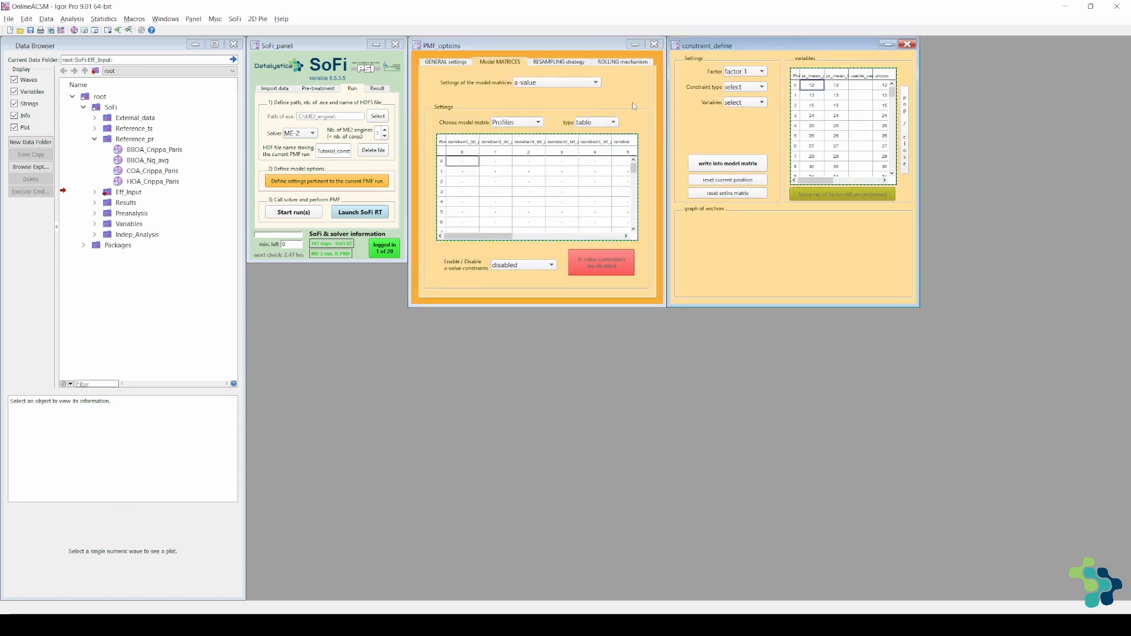
click(741, 92)
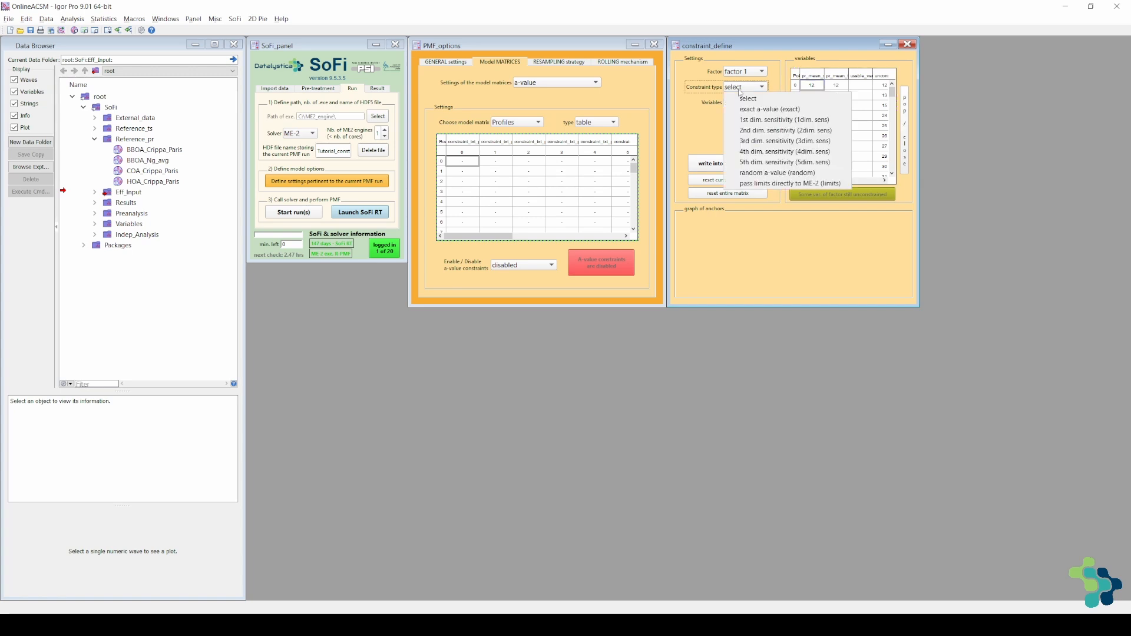
click(741, 114)
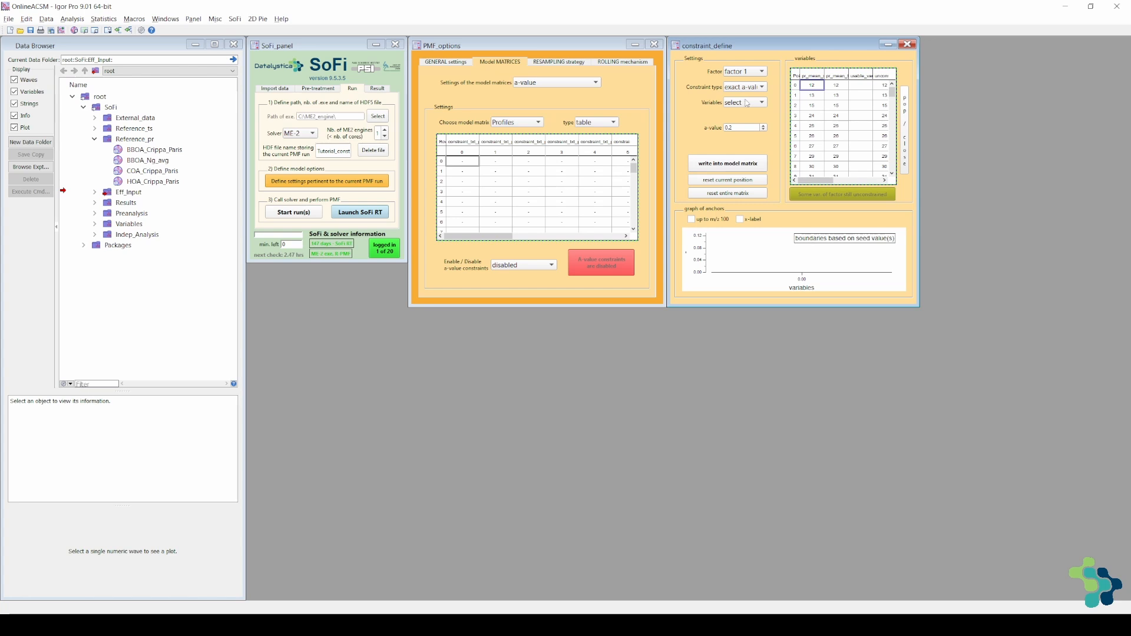
click(742, 103)
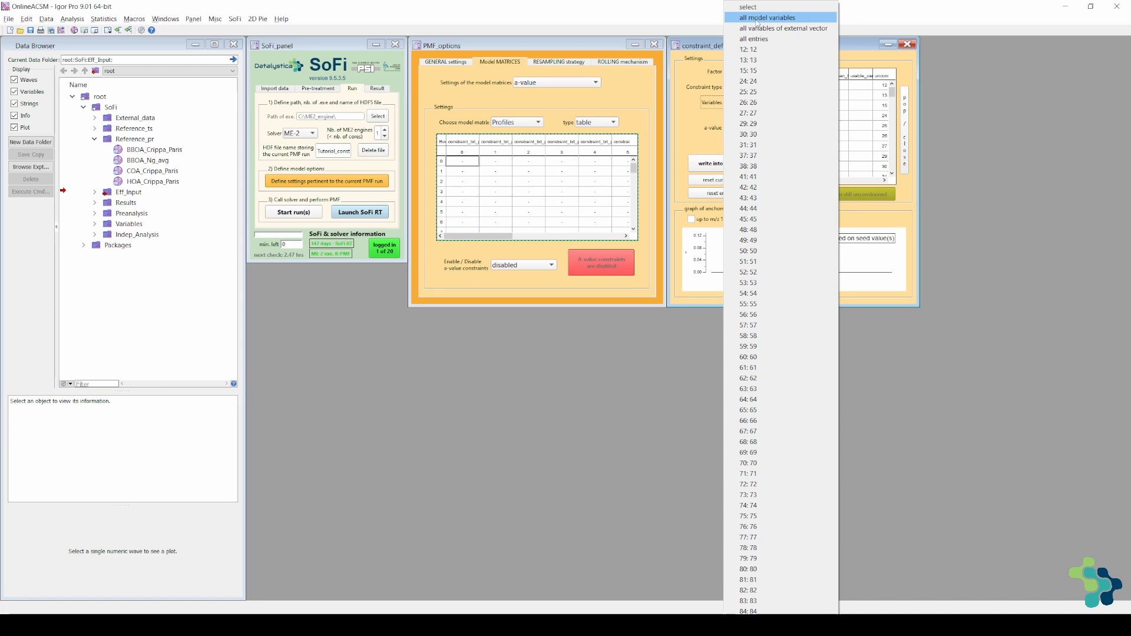
click(758, 20)
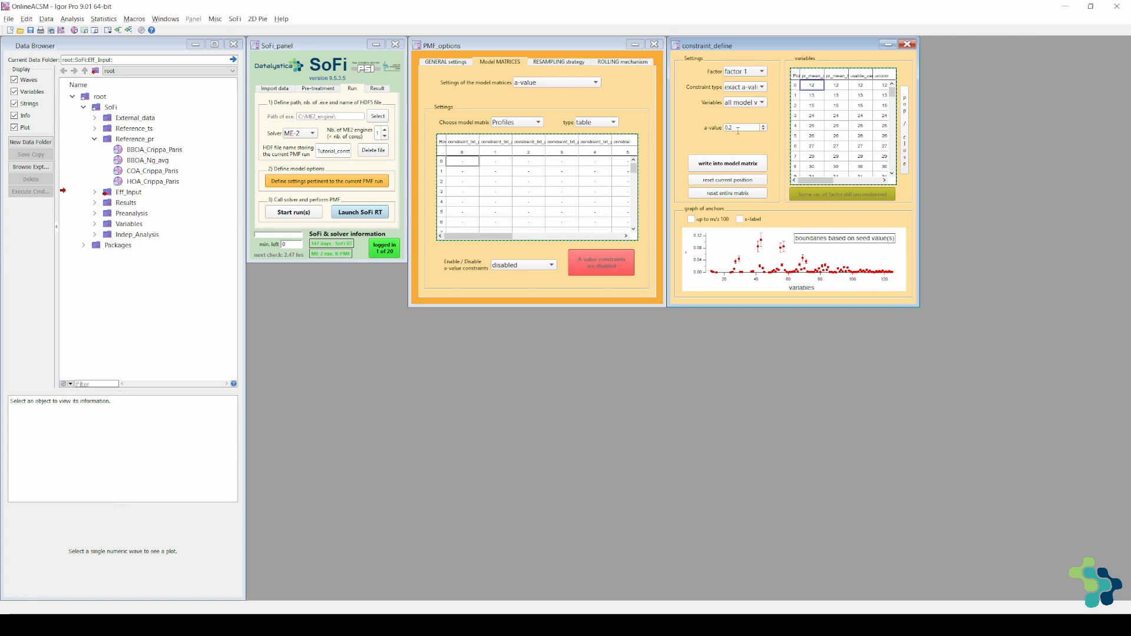
click(723, 165)
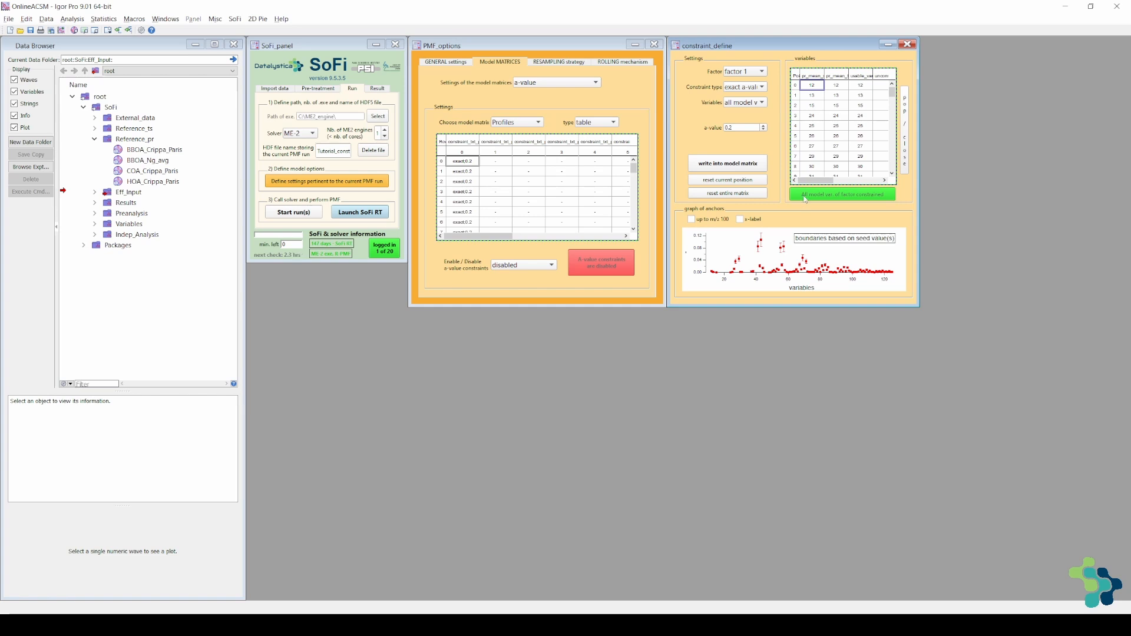
- Constrain factor 1 with 1st dim. sensitivity from a-value 0 to 1 in steps of 0.1 and write it into the model matrix
click(756, 87)
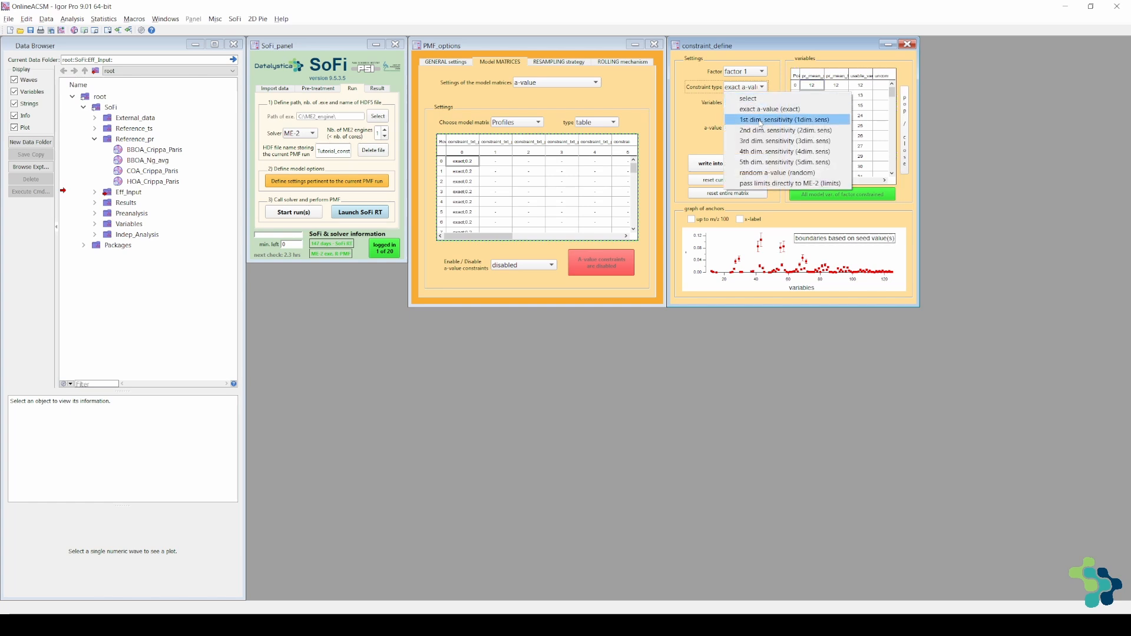
click(761, 120)
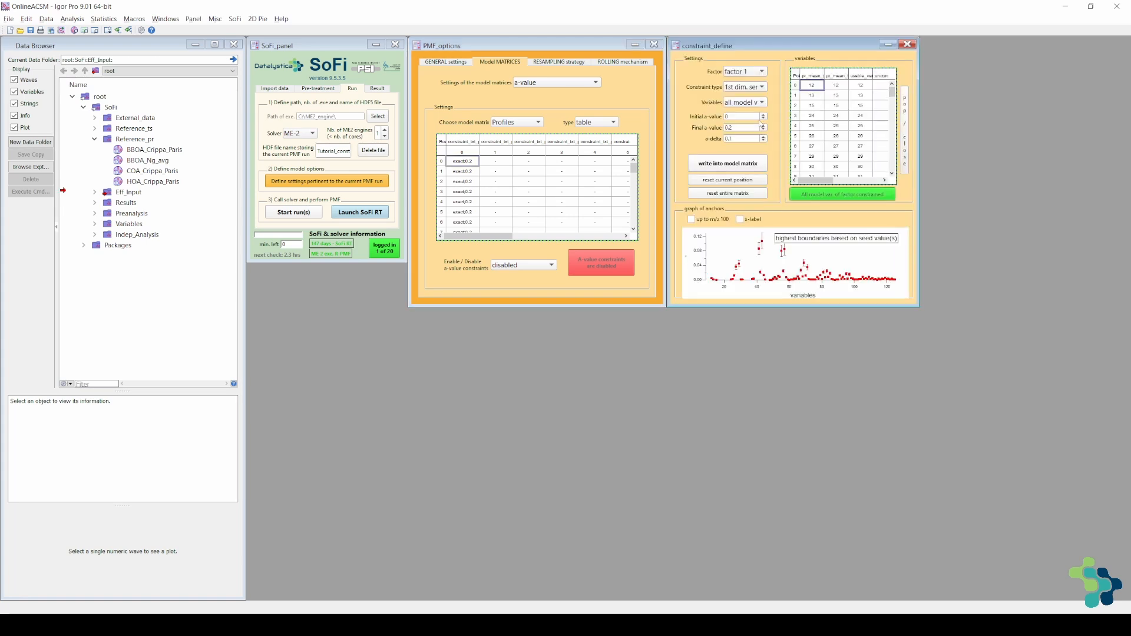
click(741, 128)
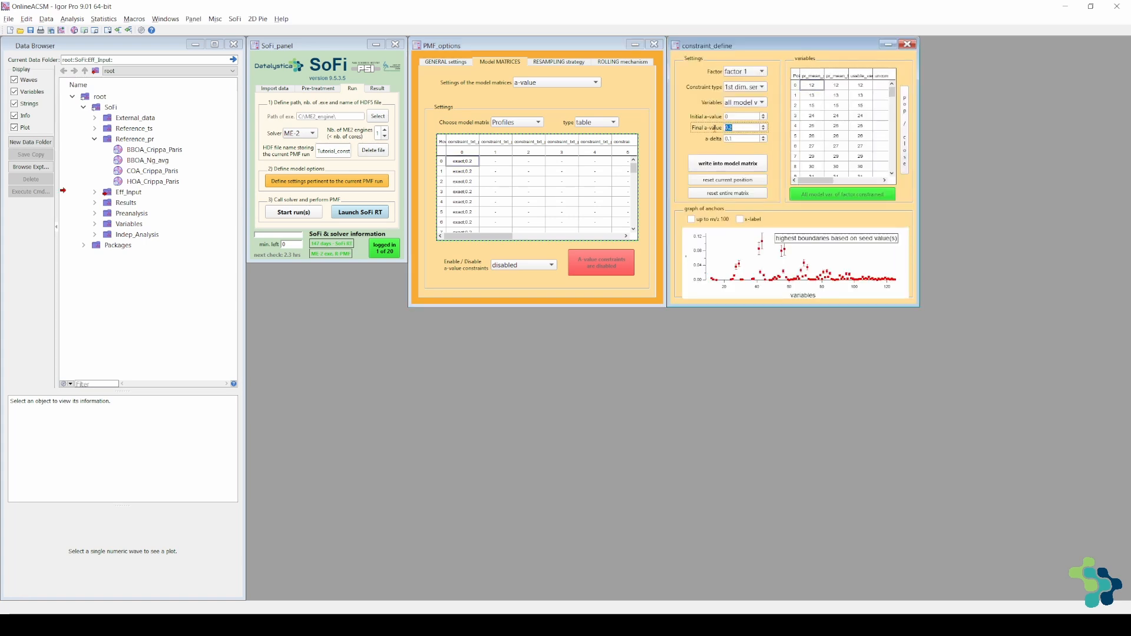
text(1)
click(742, 116)
click(729, 128)
click(736, 139)
click(720, 168)
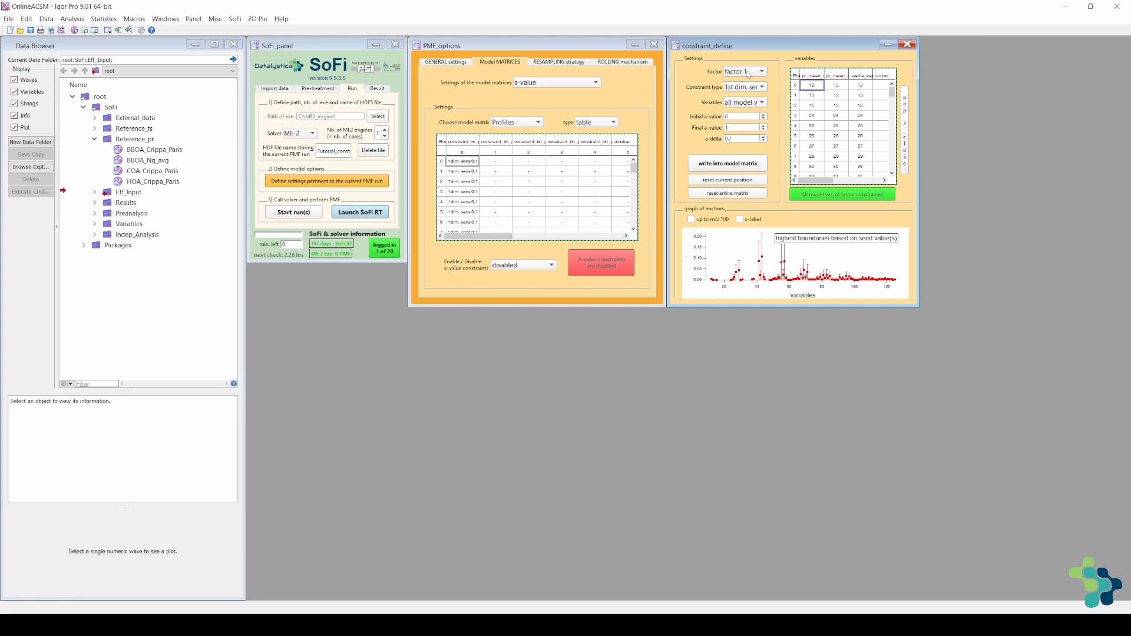
- Constrain factor 2 with 2nd dim. sensitivity, write it into the model matrix and review the available constraint types
click(747, 88)
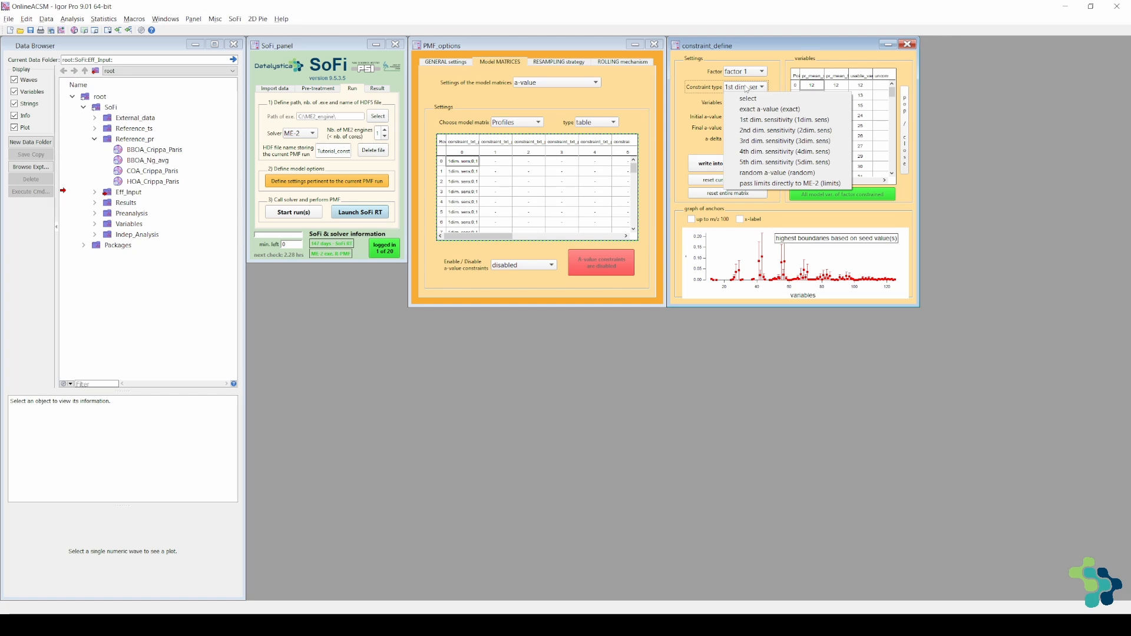
click(744, 73)
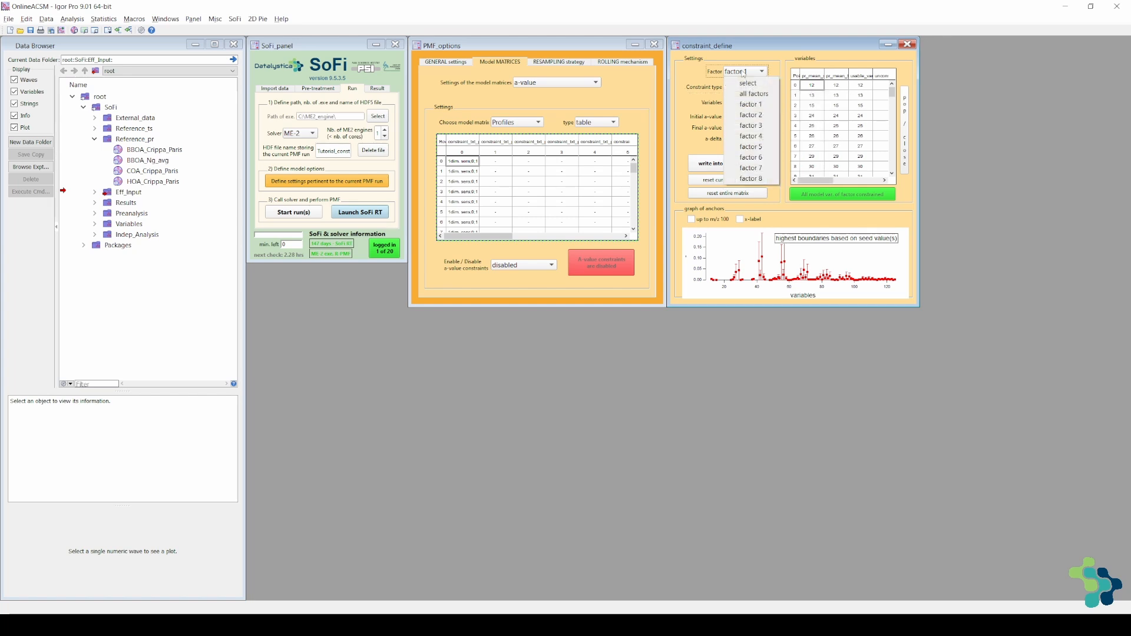
click(741, 115)
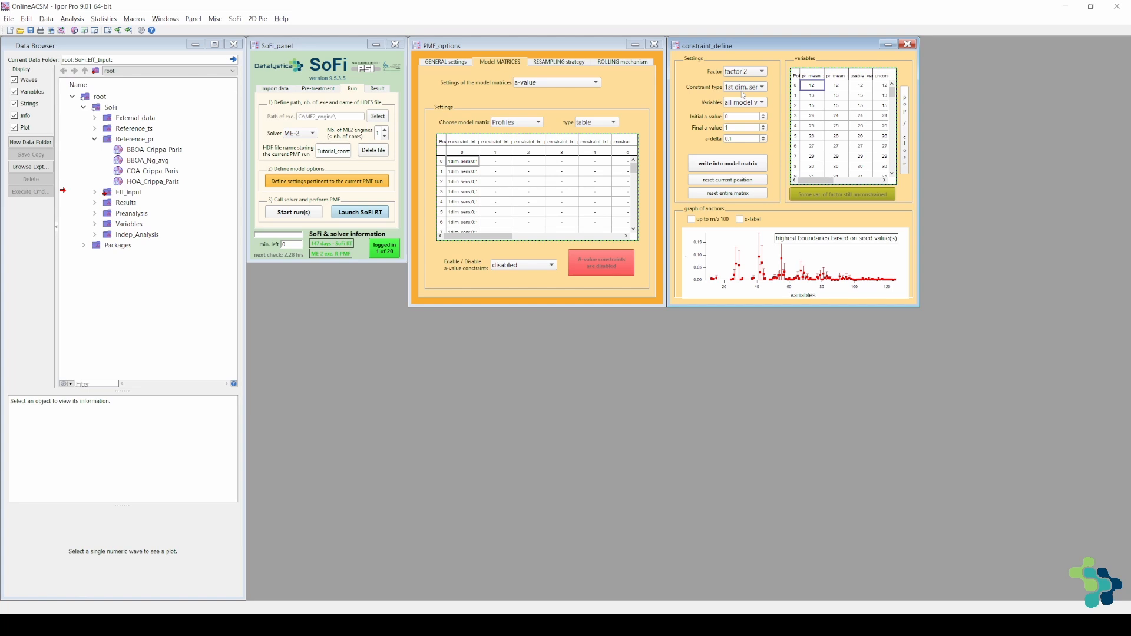
click(741, 88)
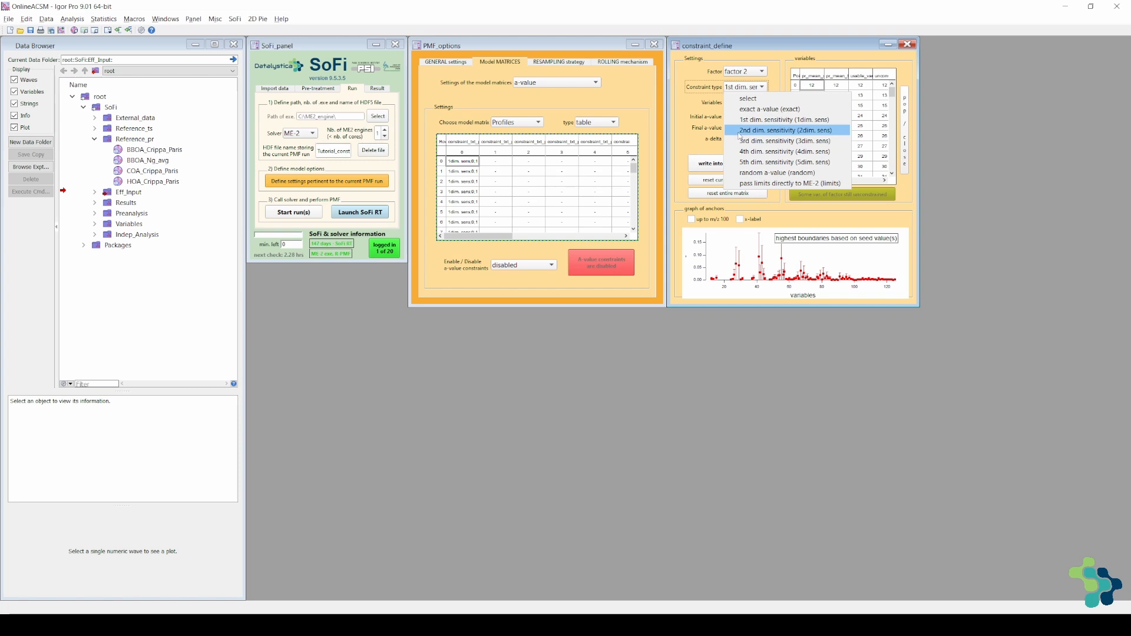
click(737, 132)
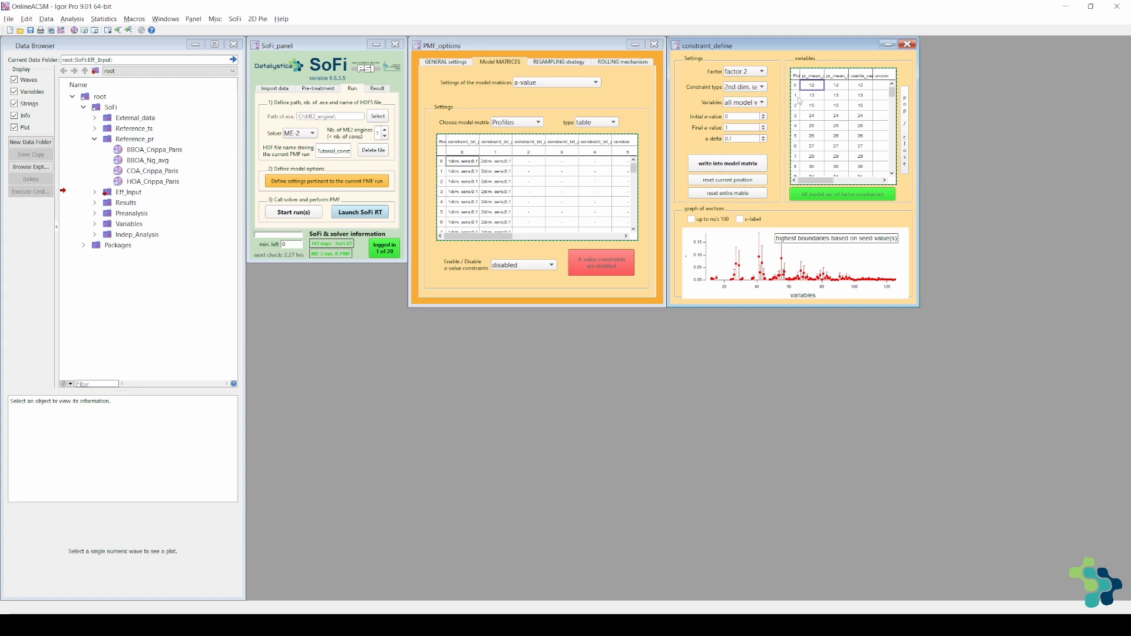
click(760, 88)
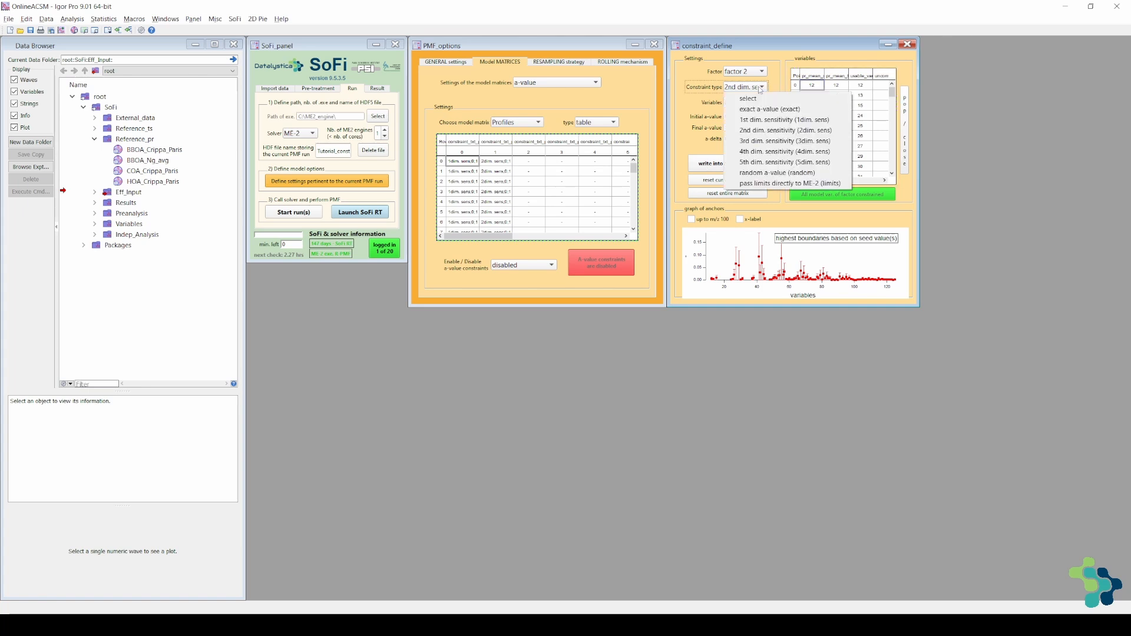
- Examine the random a-value settings for factor 2 and switch its constraint type to passing limits directly to ME-2
click(765, 173)
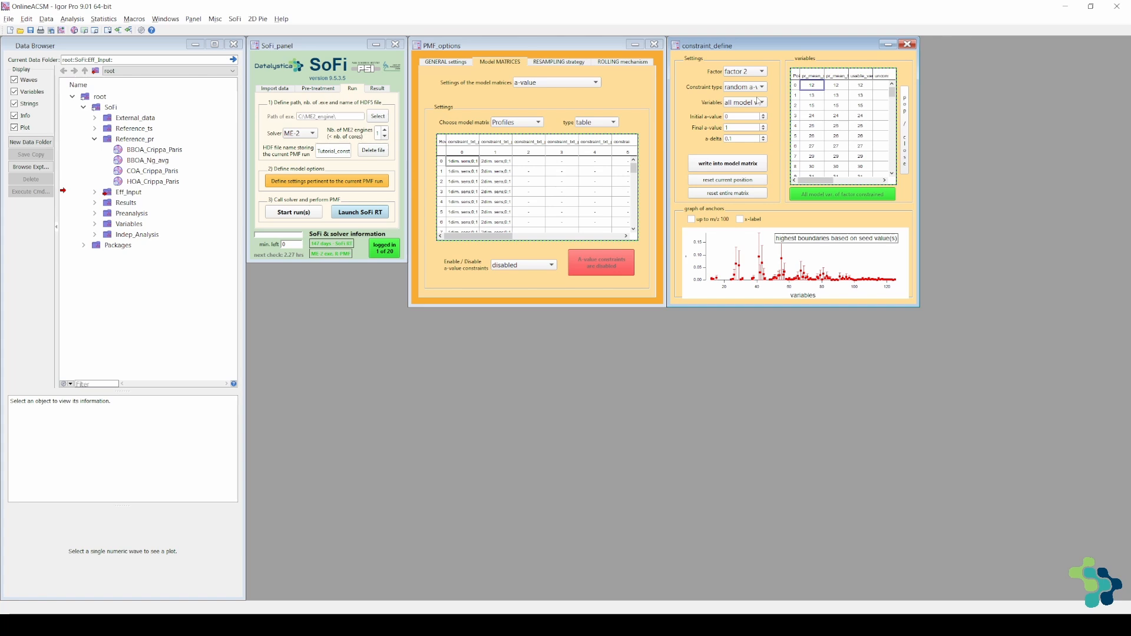
click(746, 88)
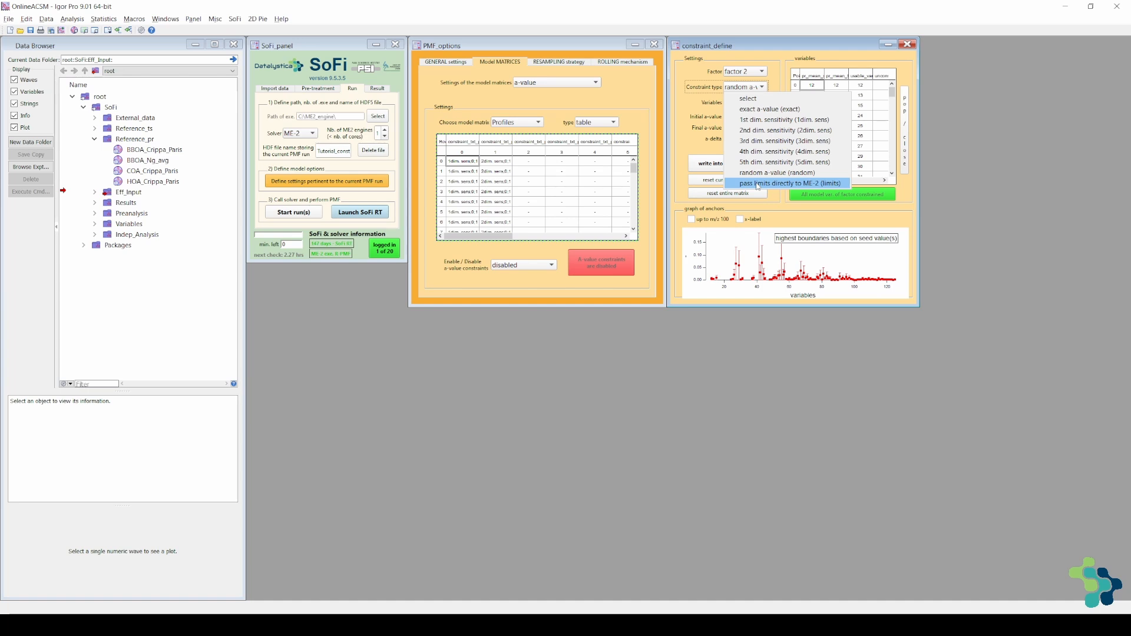
click(758, 185)
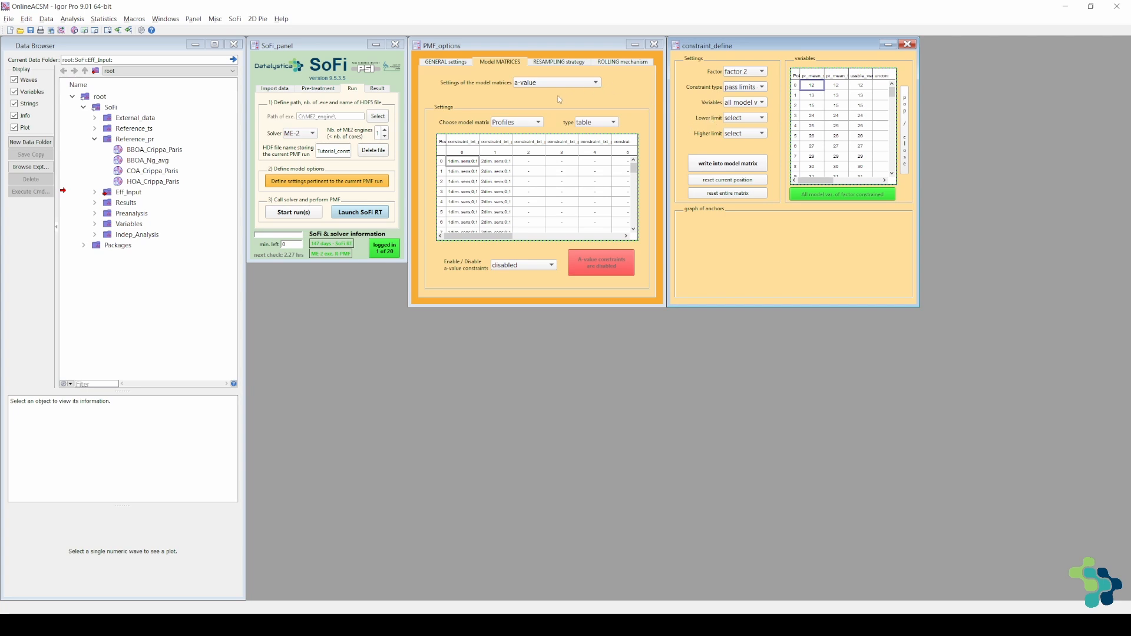
- Enable the a-value constraints for the model matrices
click(504, 268)
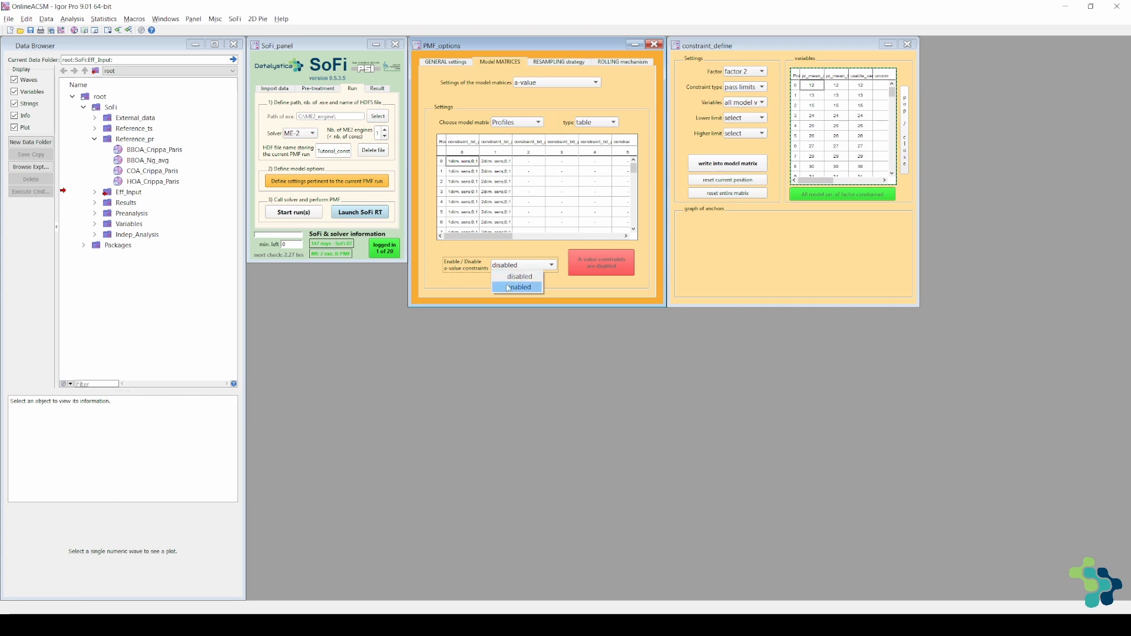
click(510, 287)
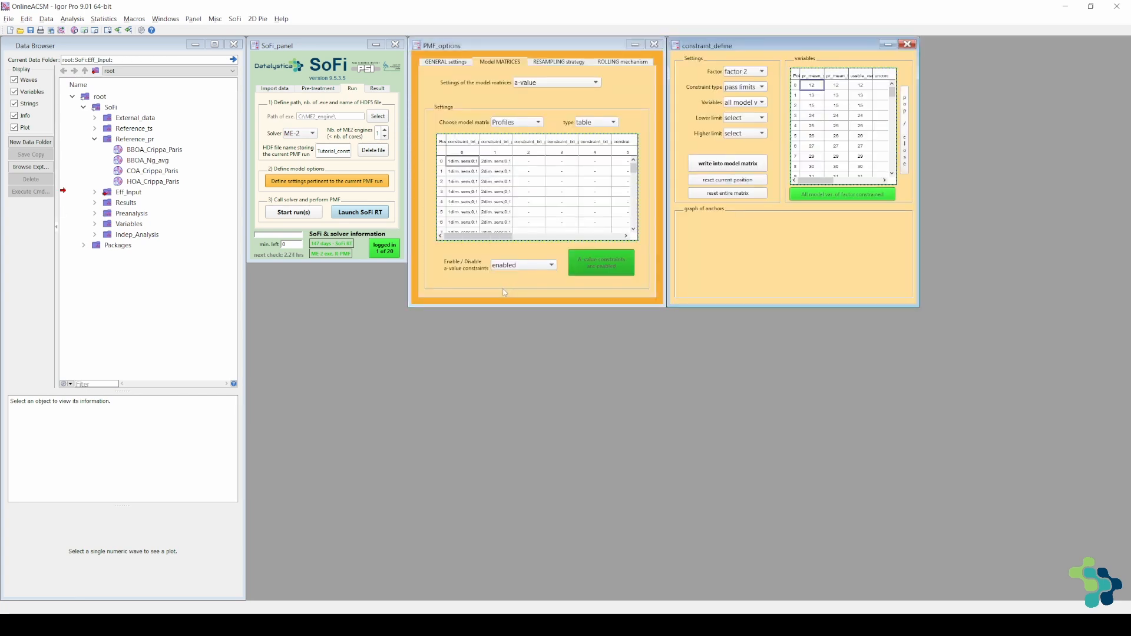
- From the general settings, start the PMF call to check how many runs it involves, and cancel it at the confirmation
click(445, 62)
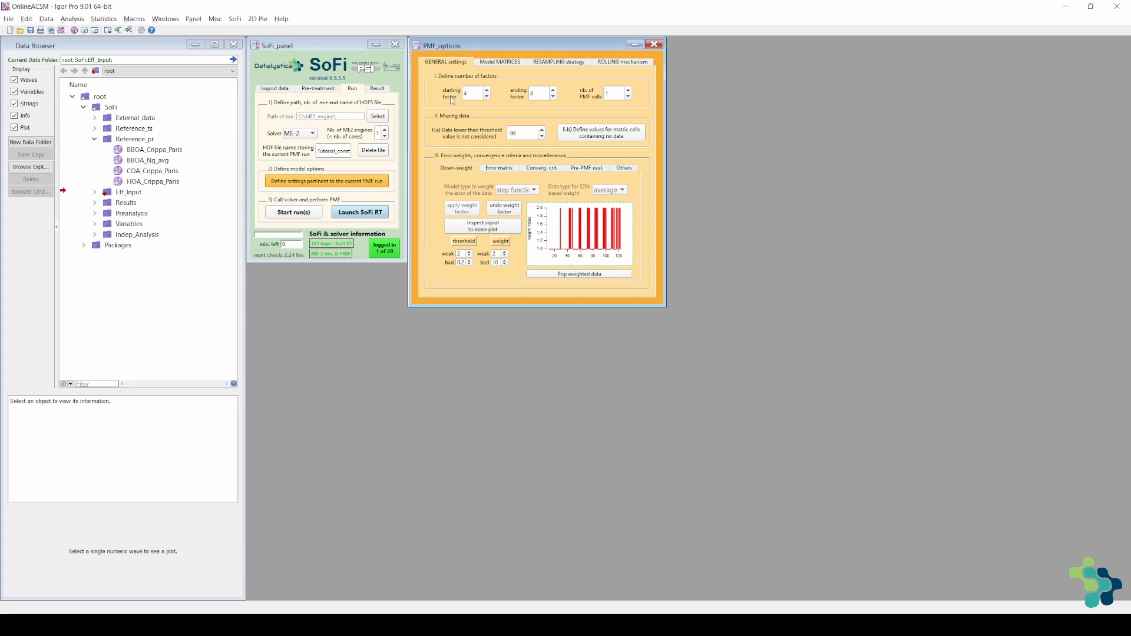
click(315, 219)
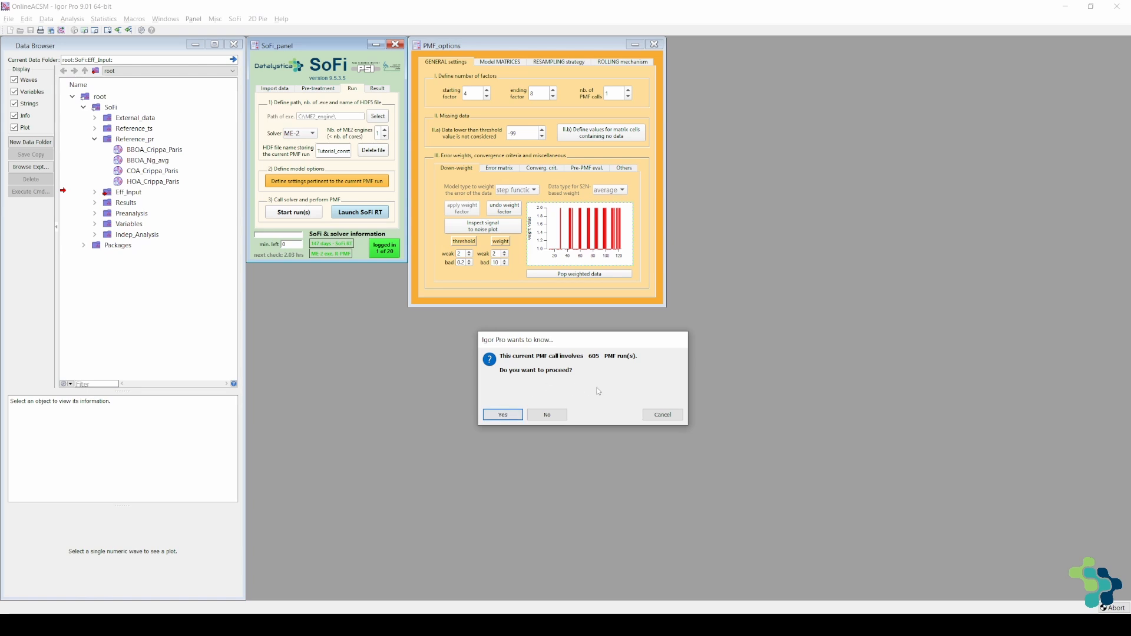
click(654, 416)
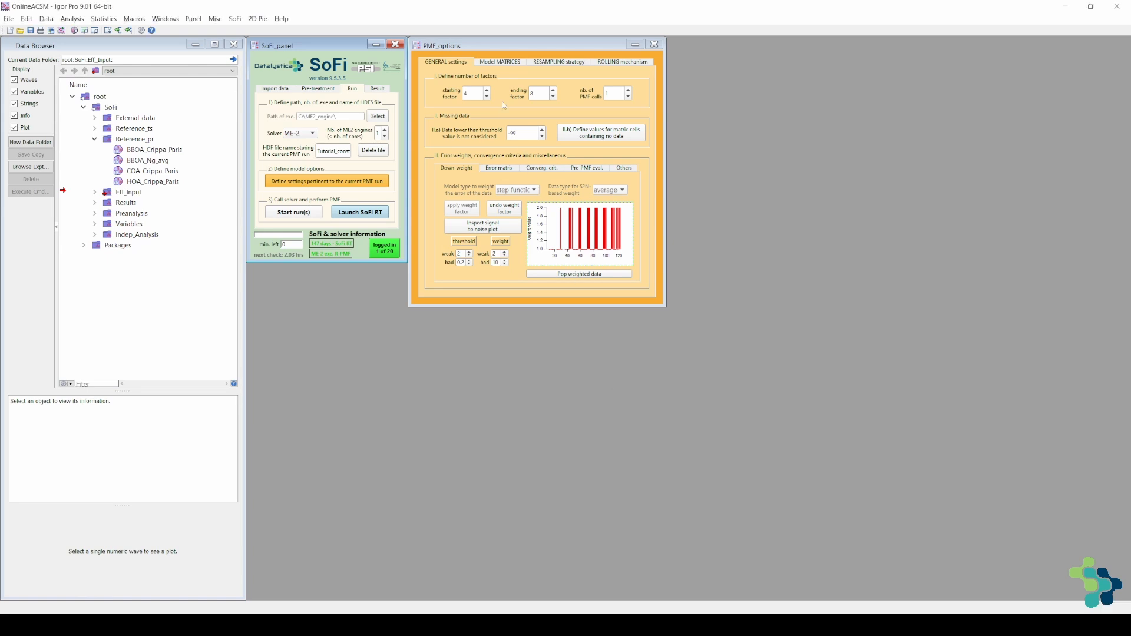
- Return to the seed settings of the model matrices and display the time series matrix instead of the profiles
click(498, 62)
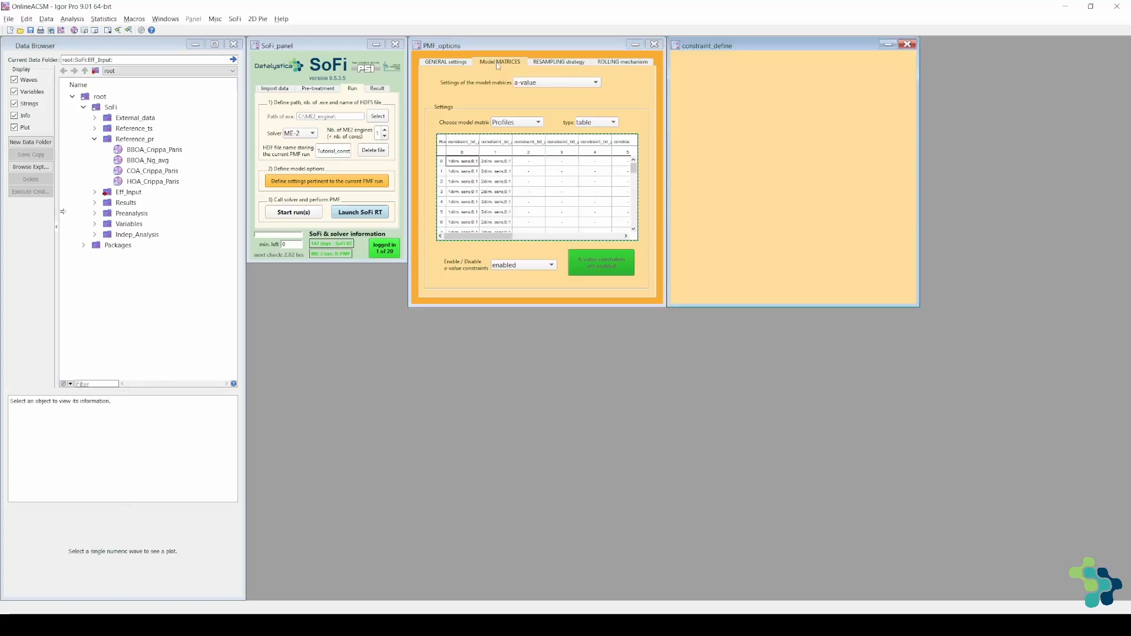
click(540, 83)
click(536, 105)
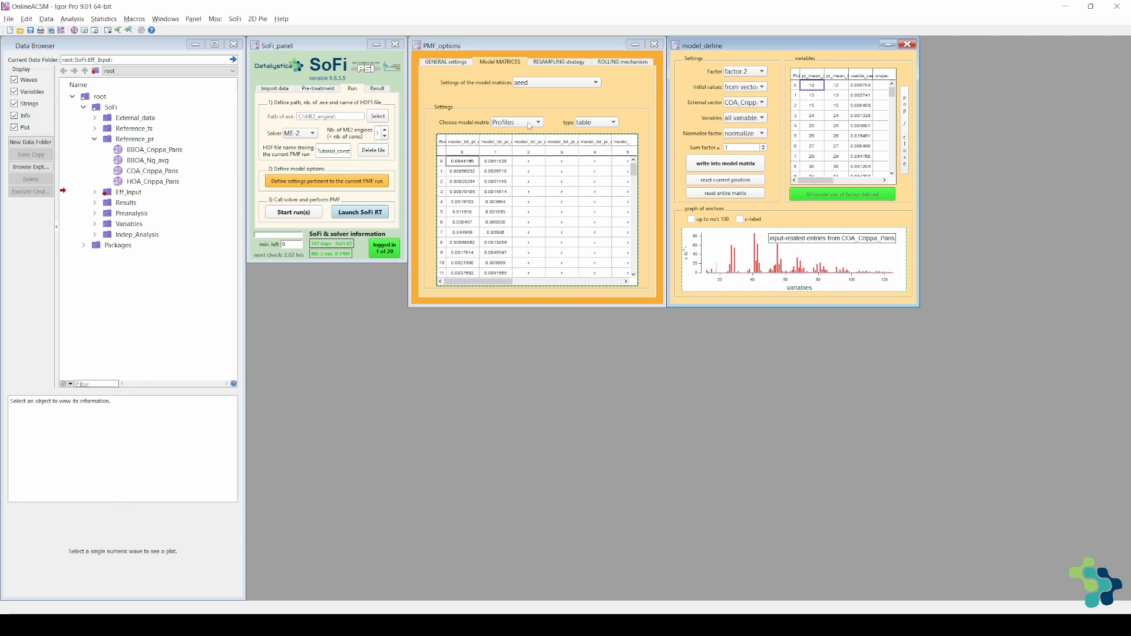
click(530, 122)
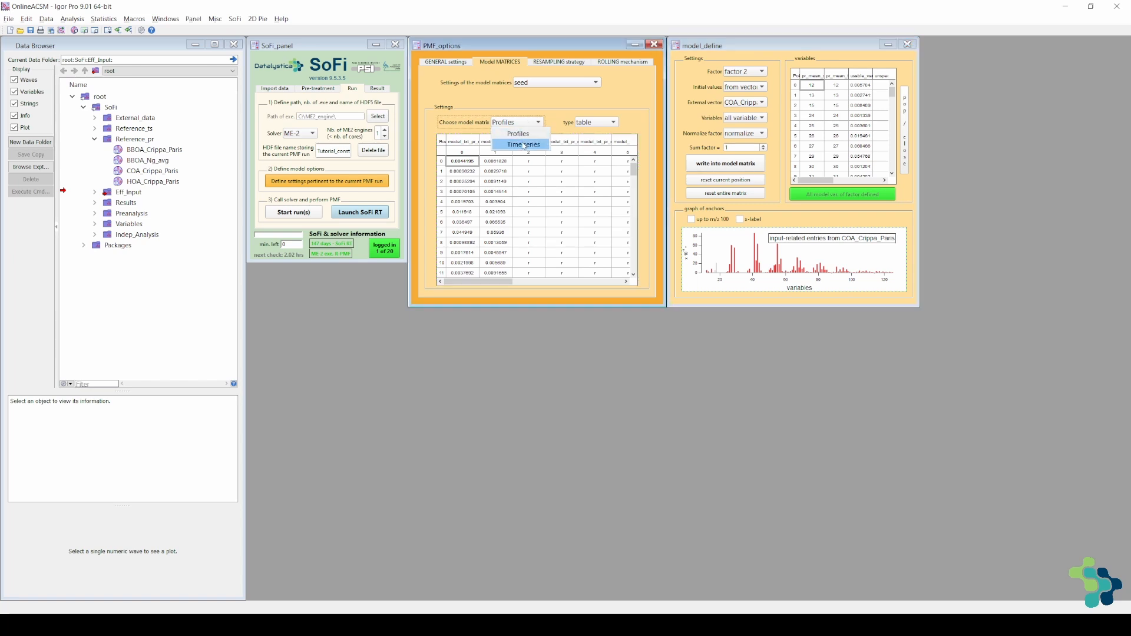
click(524, 145)
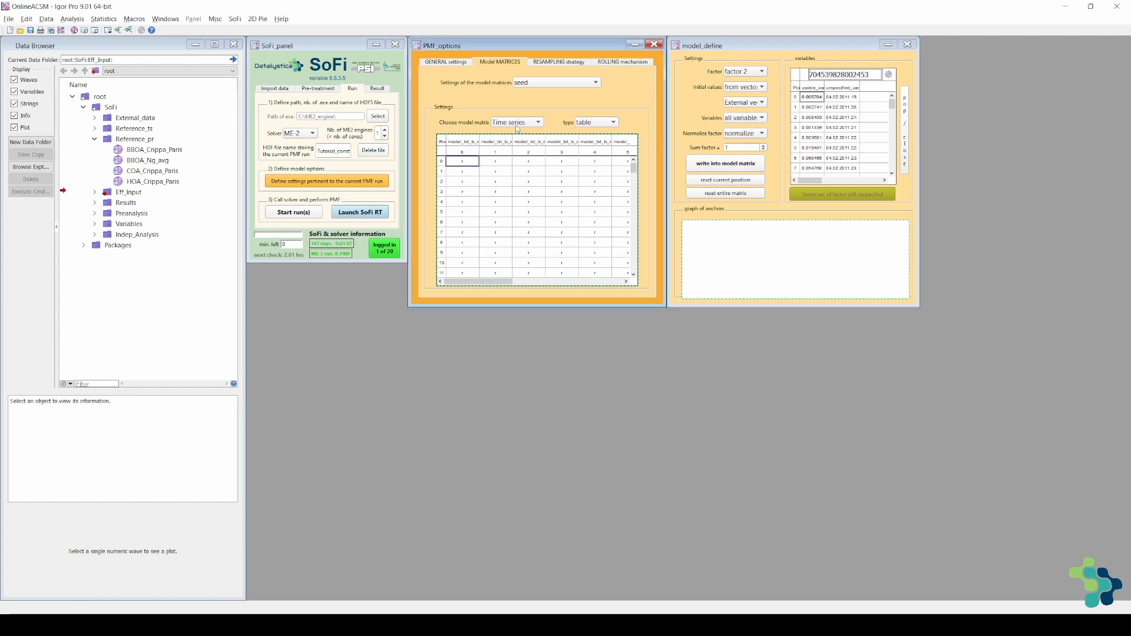
click(518, 124)
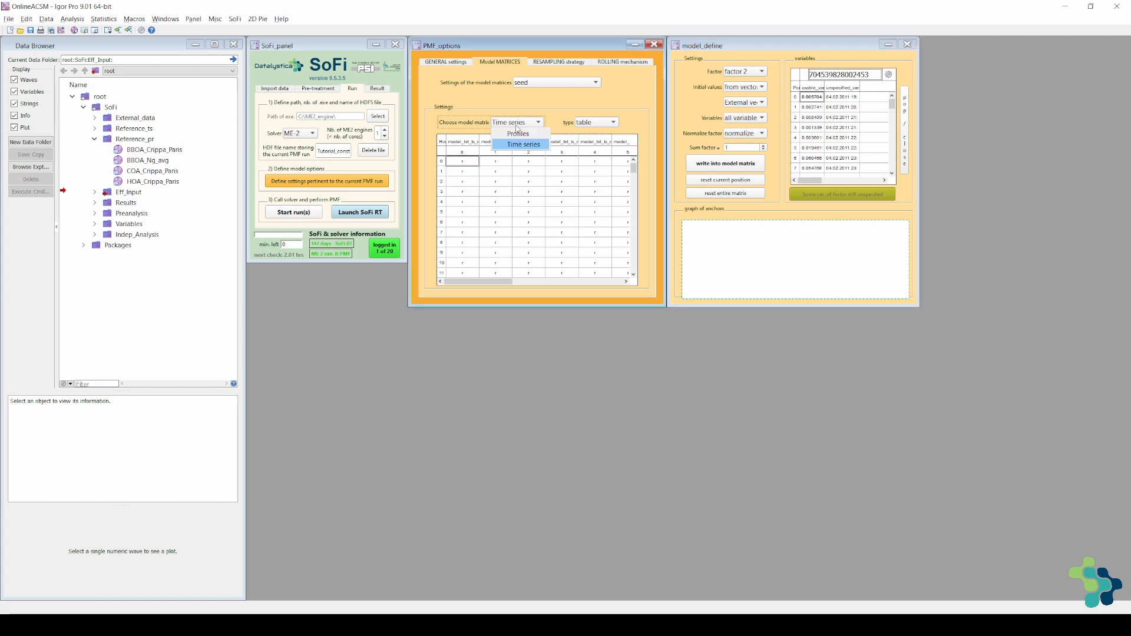